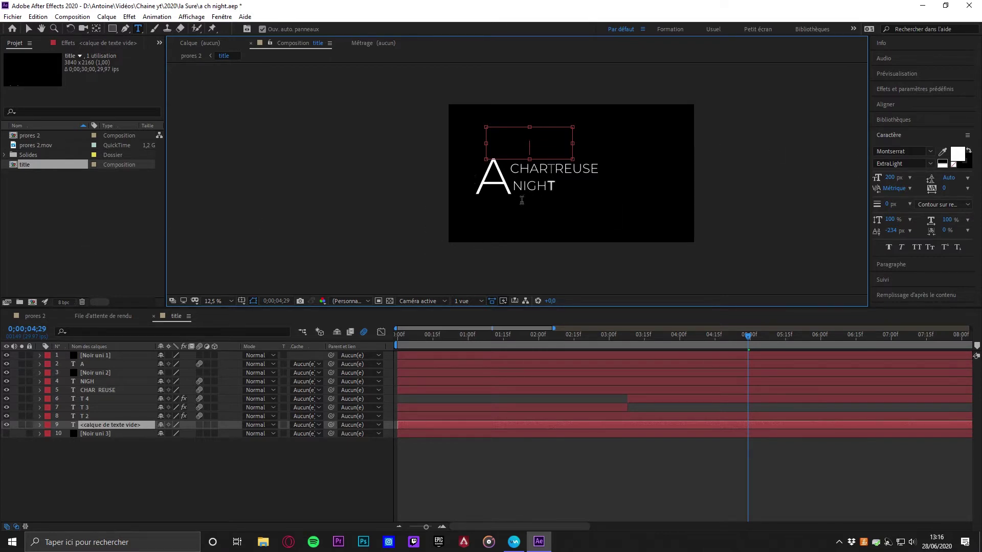
Step: Scrub the title composition from its first frame to 0;00;04;29 to review how the A layer animates
click(47, 232)
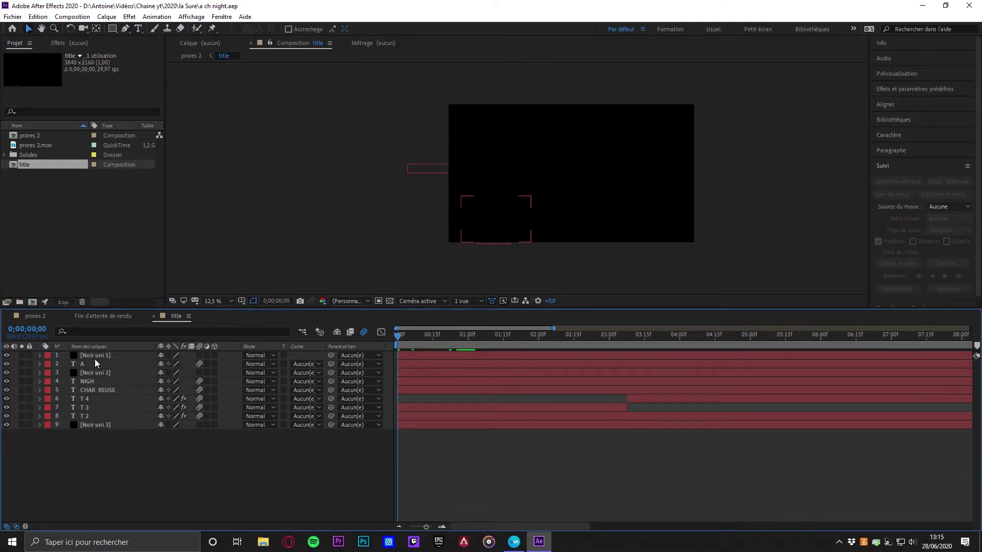
click(91, 363)
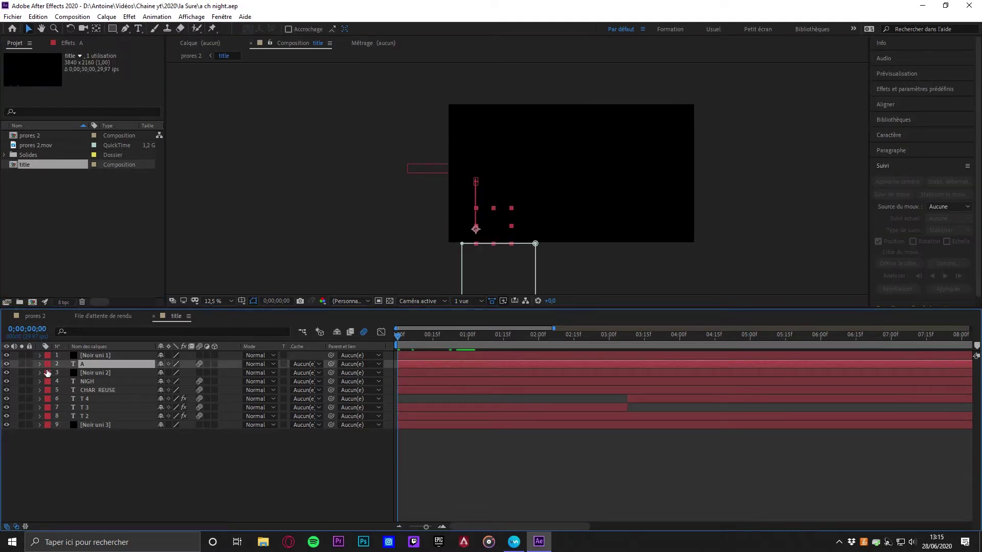
drag(401, 336, 748, 333)
click(686, 444)
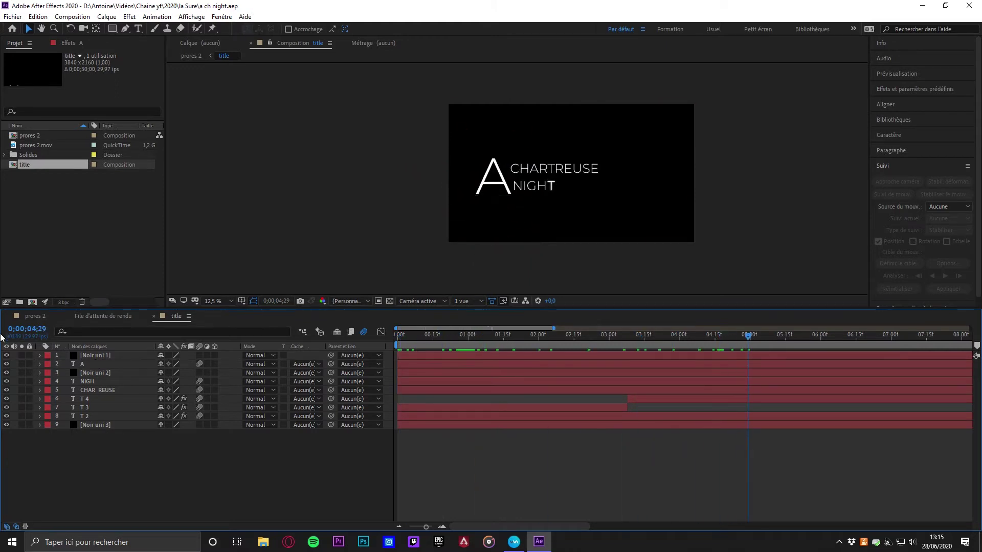
Step: Switch to the Text tool and hide the bottom solid layer Noir uni 3
click(552, 167)
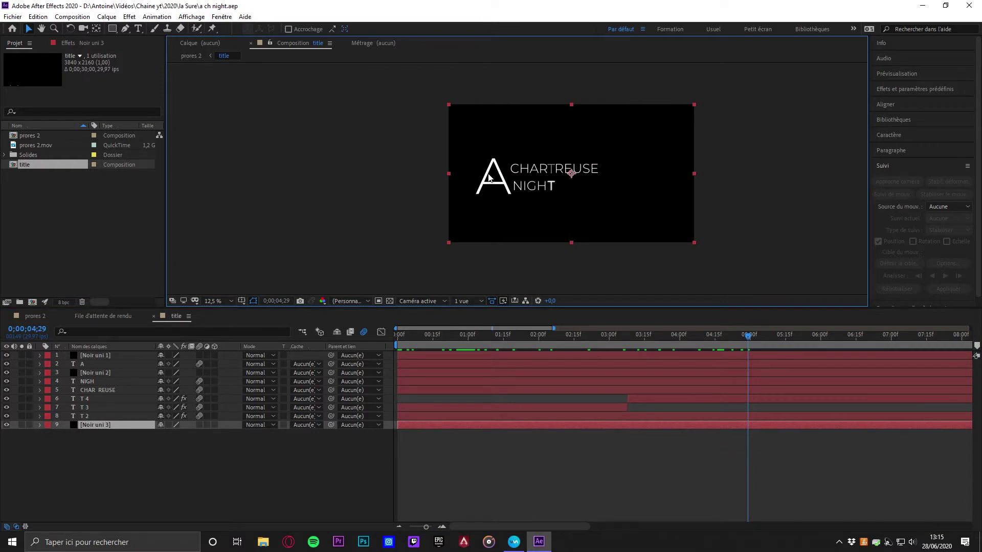
key(ctrl+t)
click(280, 444)
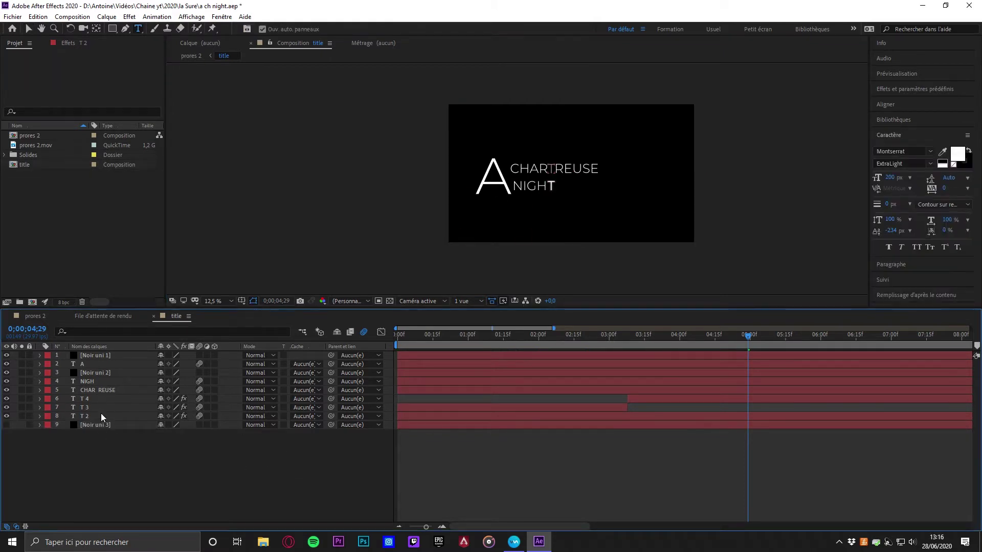
click(6, 426)
Step: Open the prores 2 composition to view the title over the footage, and return to the title composition
double_click(41, 137)
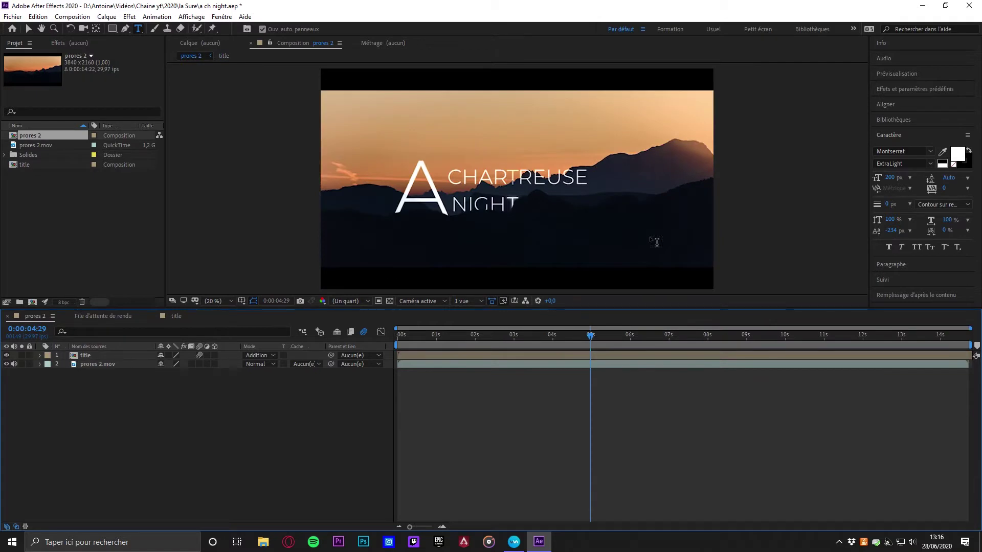
double_click(20, 172)
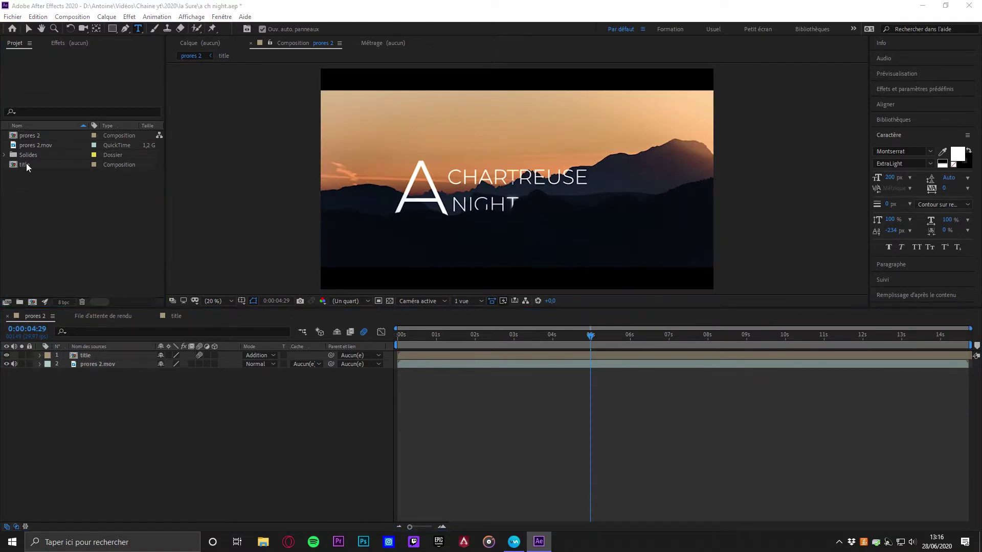
key(Escape)
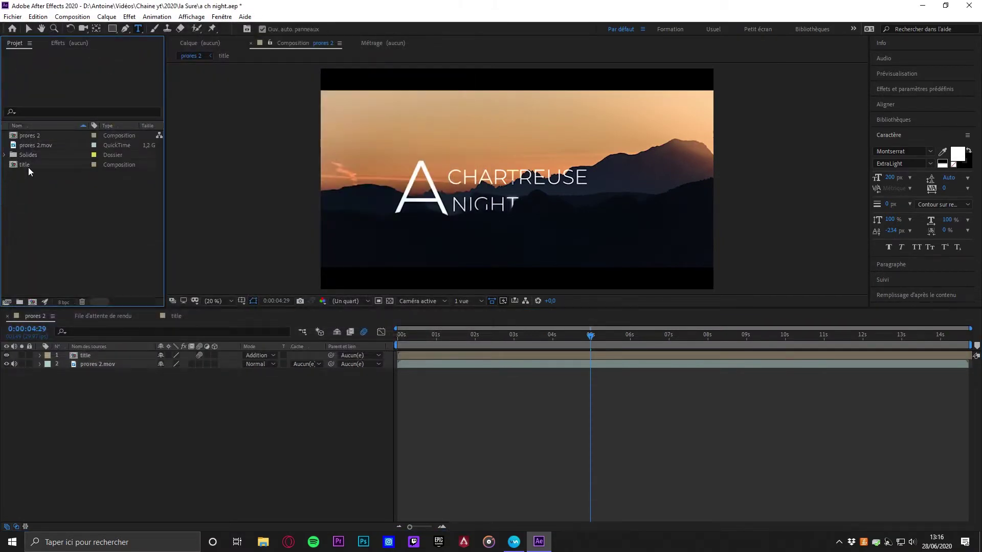
double_click(28, 166)
right_click(109, 458)
mouse_move(153, 346)
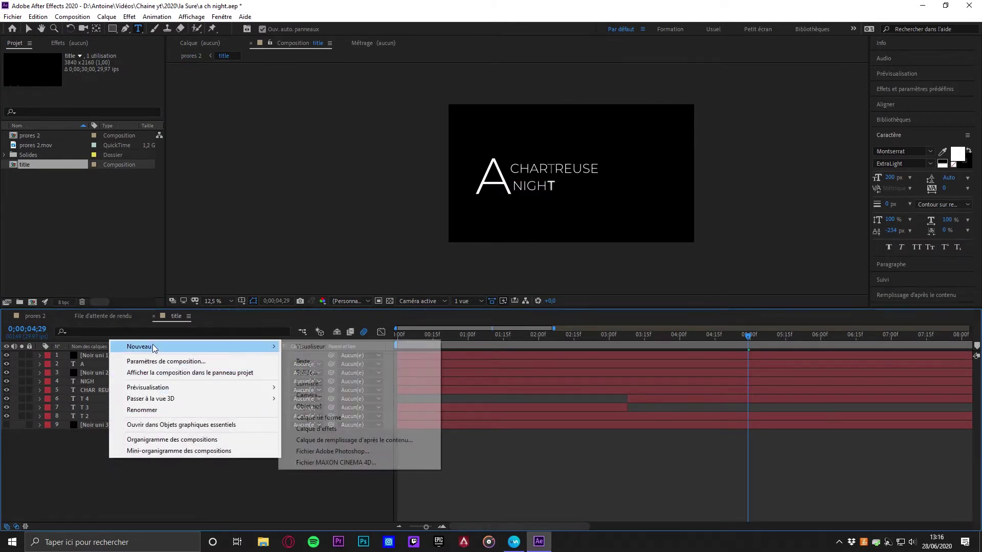
click(317, 372)
click(141, 178)
click(14, 80)
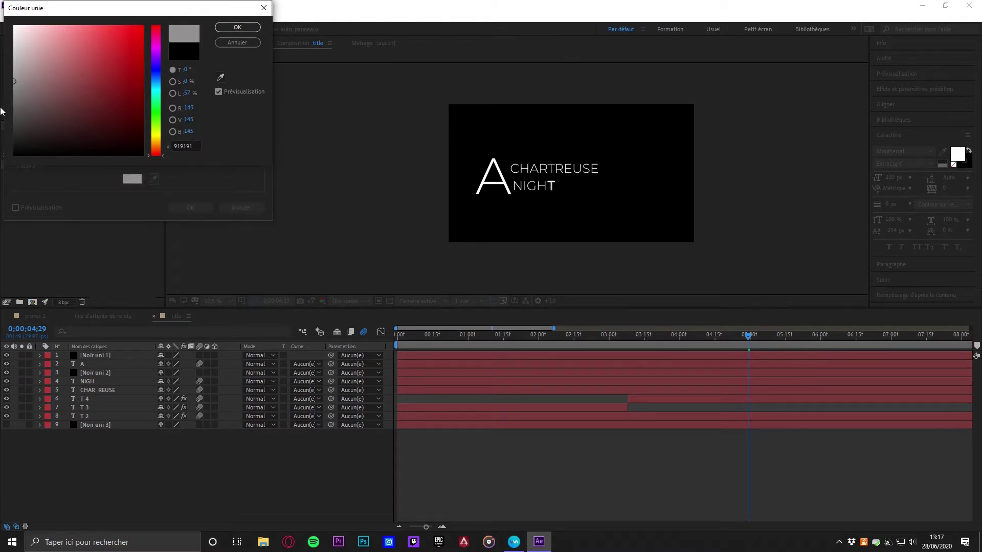
drag(14, 80, 13, 156)
click(264, 8)
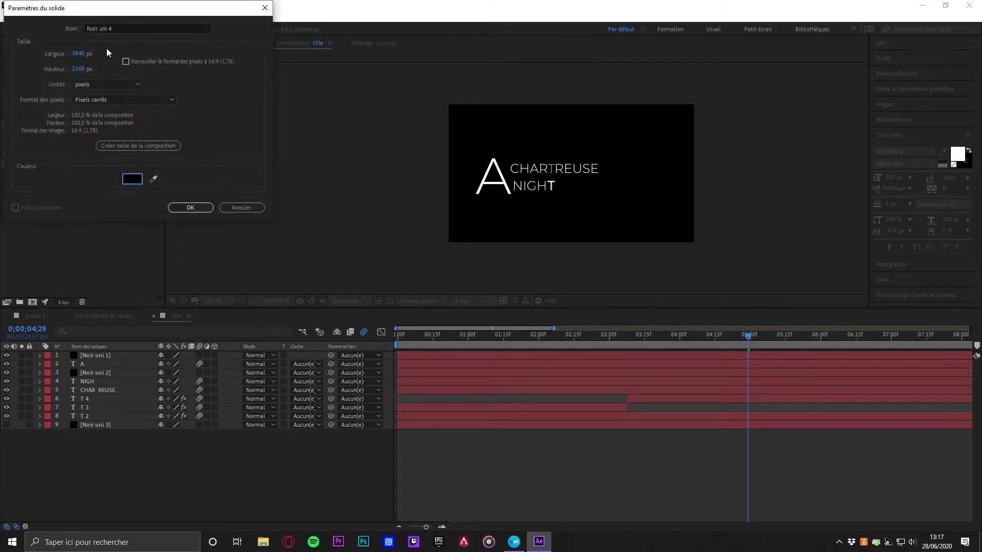
click(82, 85)
click(80, 85)
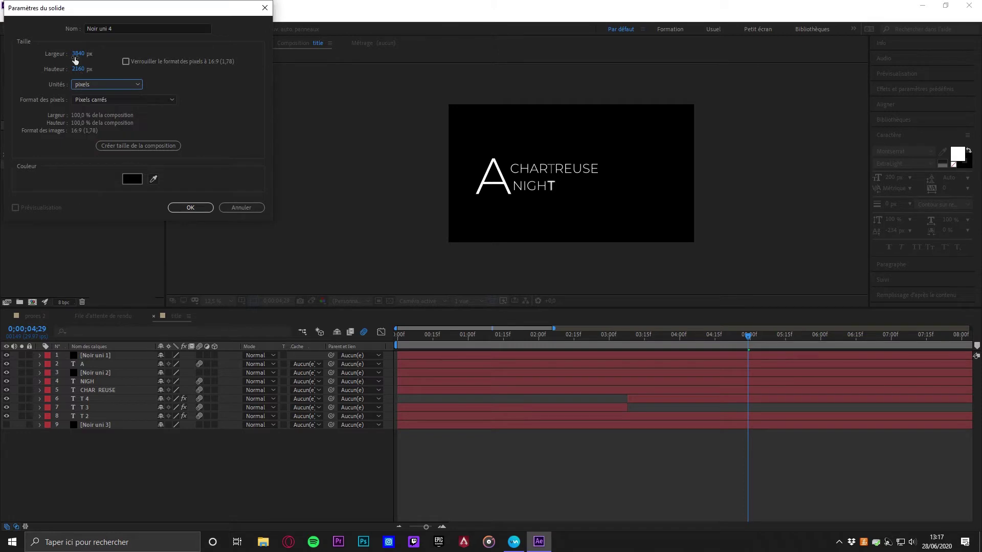
click(239, 207)
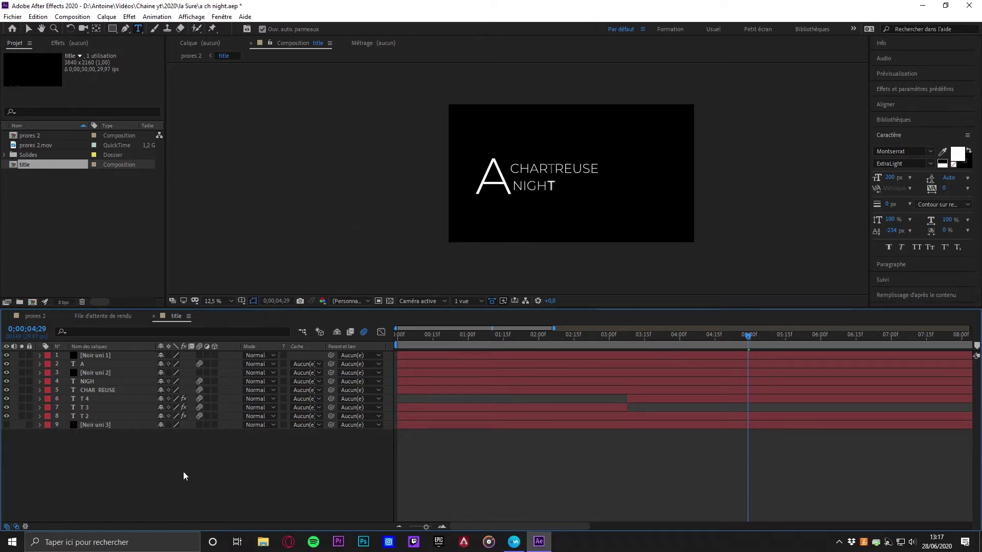
Step: Move the playhead to 0;00;01;06 and hide layers 3 to 8, from Noir uni 2 down to T 2
drag(406, 331, 482, 351)
click(7, 373)
drag(7, 381, 7, 419)
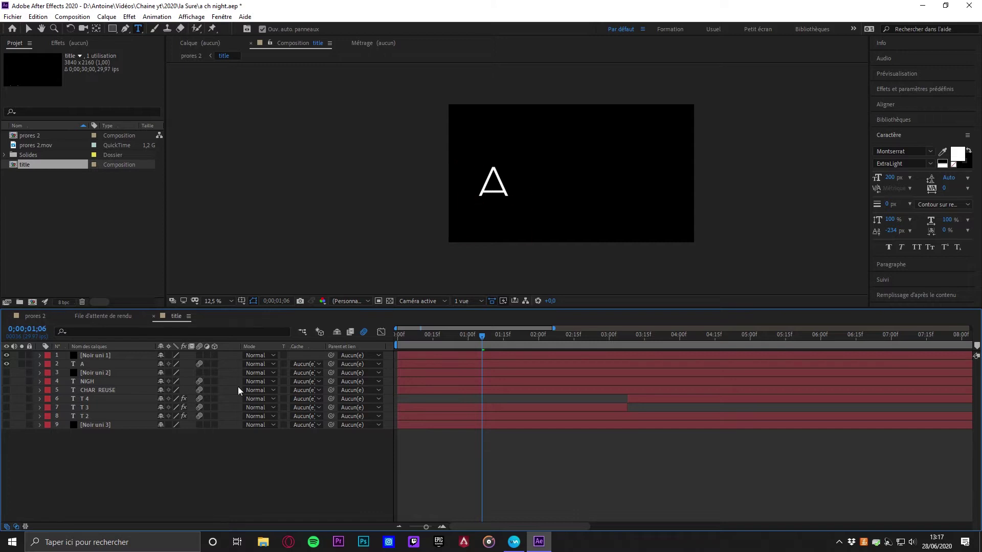
Step: Return to the first frame and expand layer A's transform properties while keeping its masks collapsed
drag(482, 335, 390, 351)
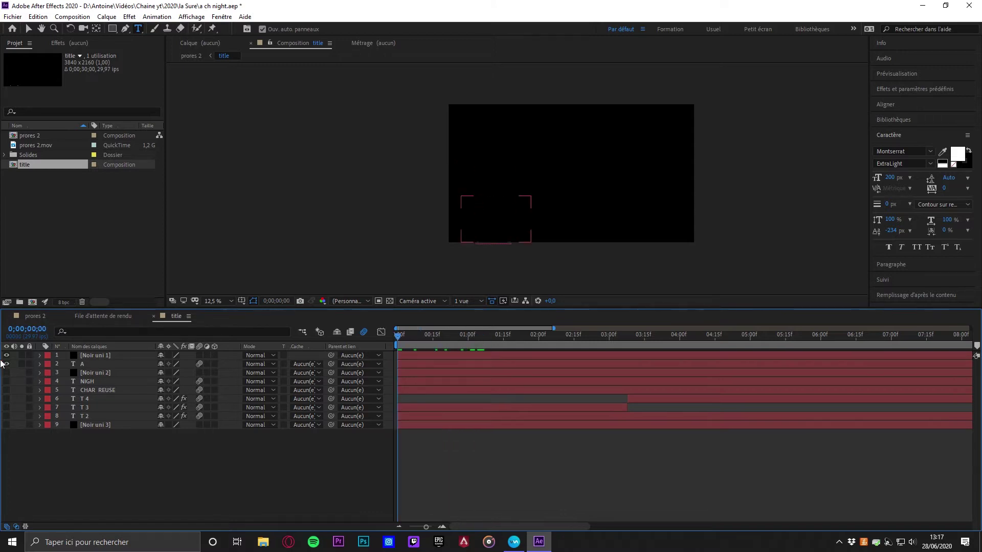
click(39, 364)
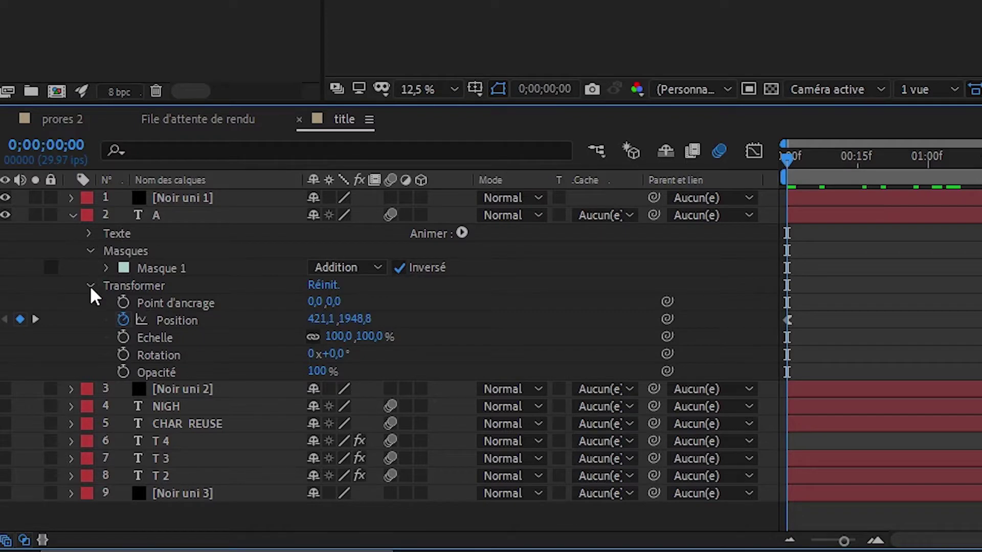
click(91, 285)
click(90, 251)
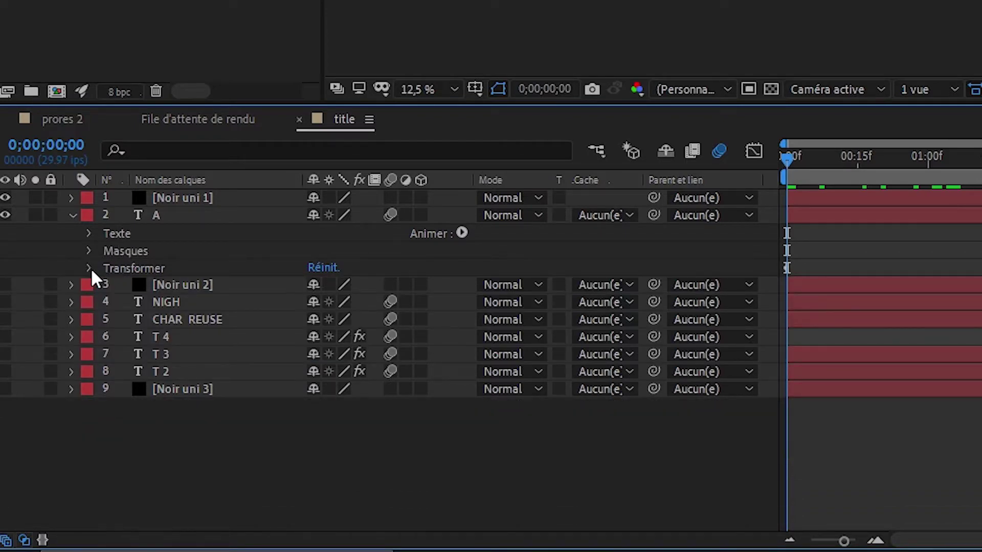
click(89, 268)
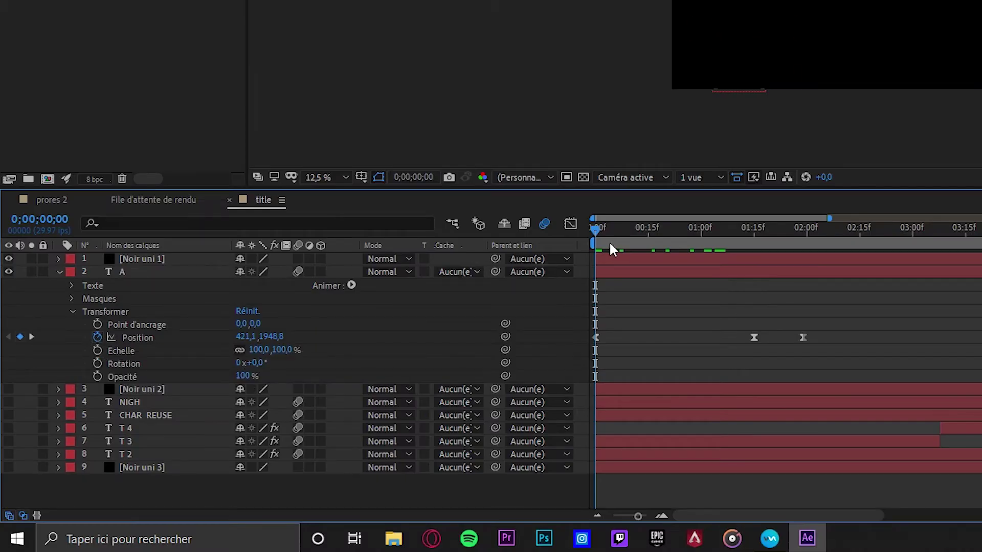
Step: Select layer A's first Position keyframe and scrub to the second one at 0;00;01;15
mouse_move(590, 228)
mouse_down()
mouse_move(759, 251)
mouse_move(591, 239)
mouse_up()
click(596, 337)
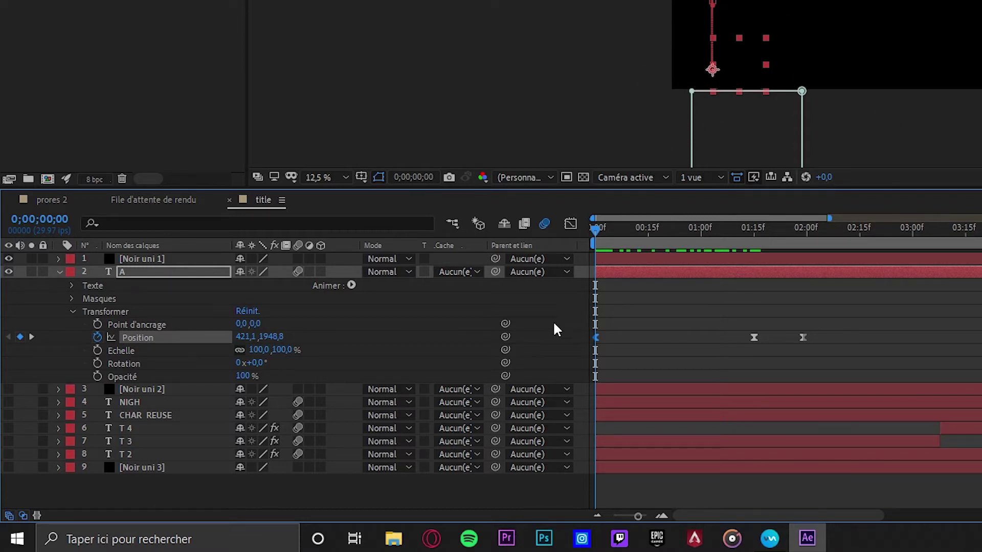
drag(594, 225, 755, 229)
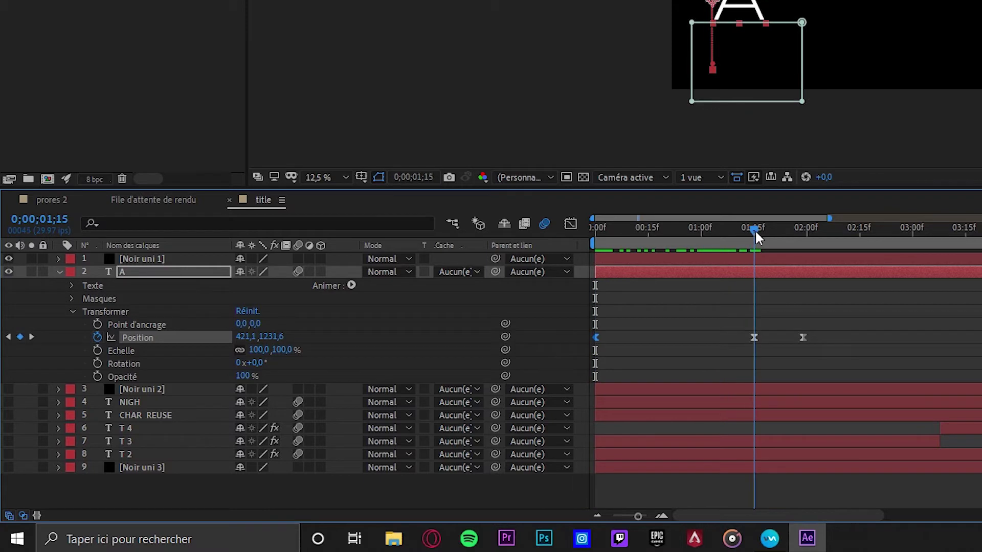
drag(755, 229, 754, 229)
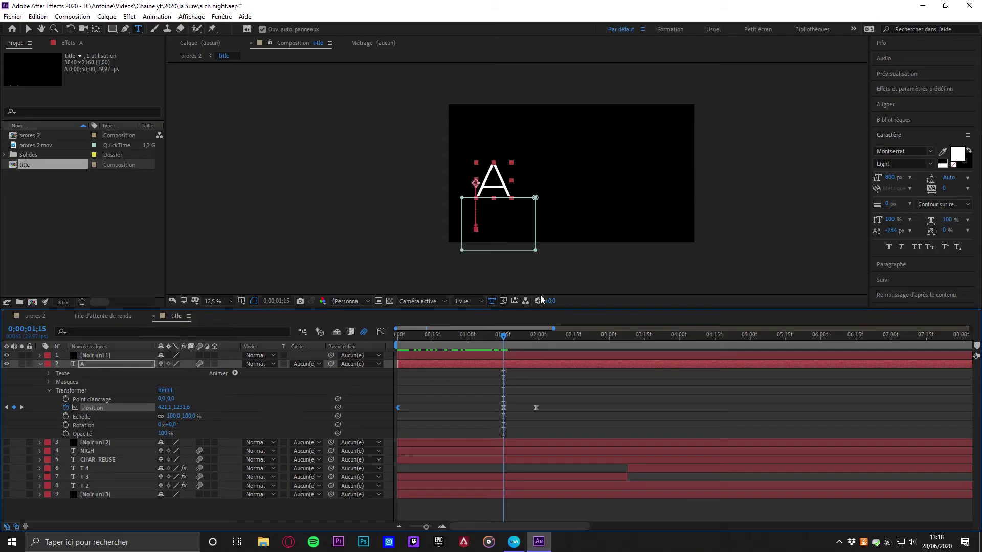
Step: Play layer A's rising motion from the first frame and stop the preview
drag(504, 337, 361, 348)
key(space)
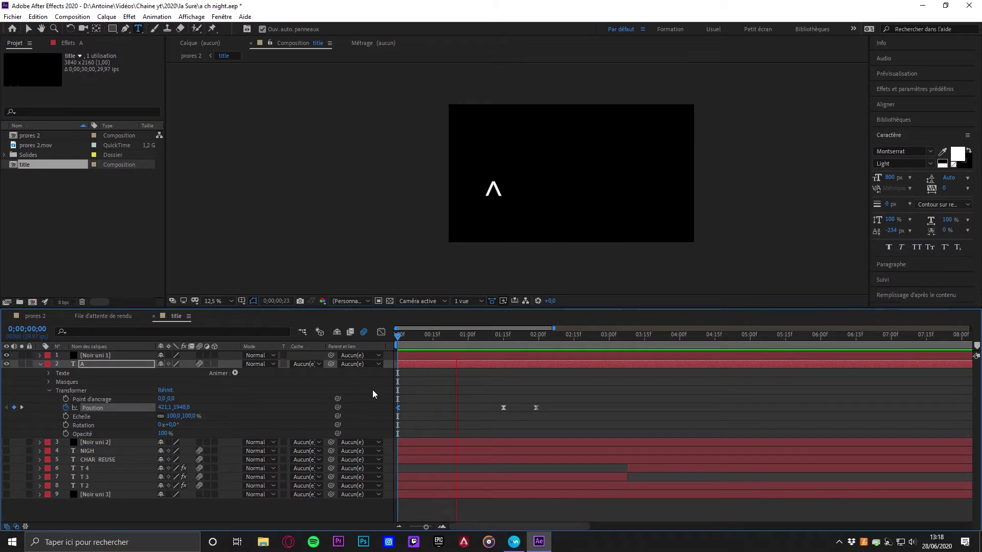
key(space)
Step: Select layer A's three Position keyframes, inspect their curve in the graph editor, and collapse the layer's properties
drag(405, 343, 521, 343)
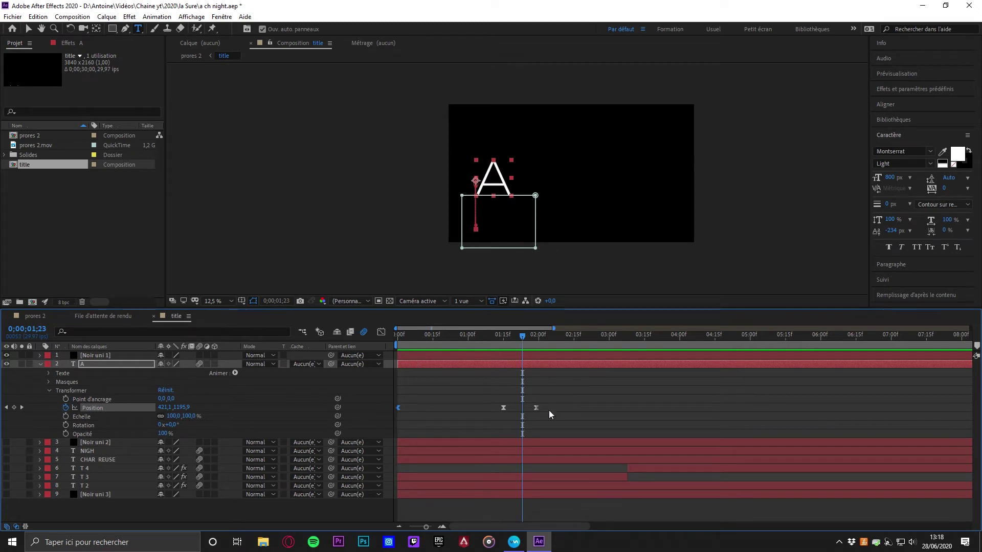
drag(551, 406, 393, 409)
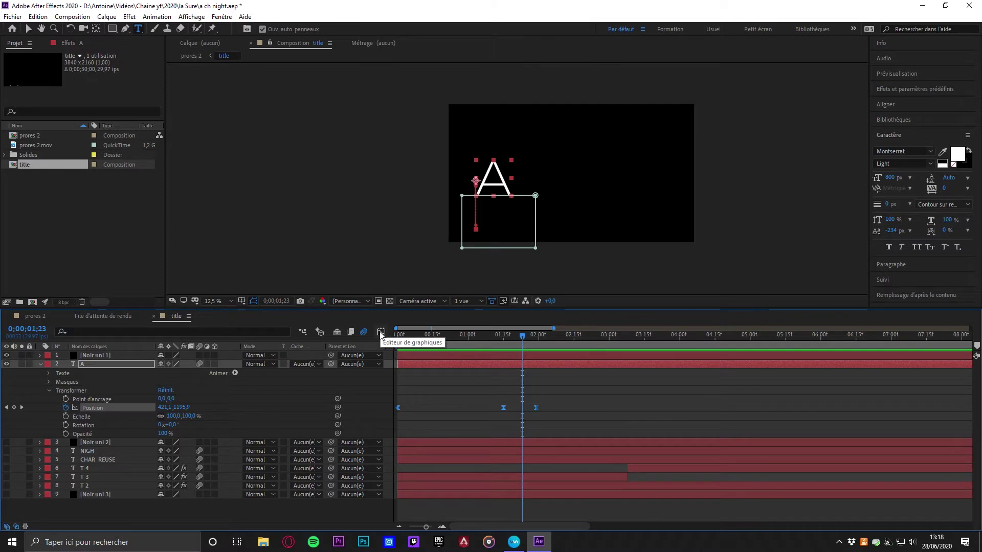
click(381, 332)
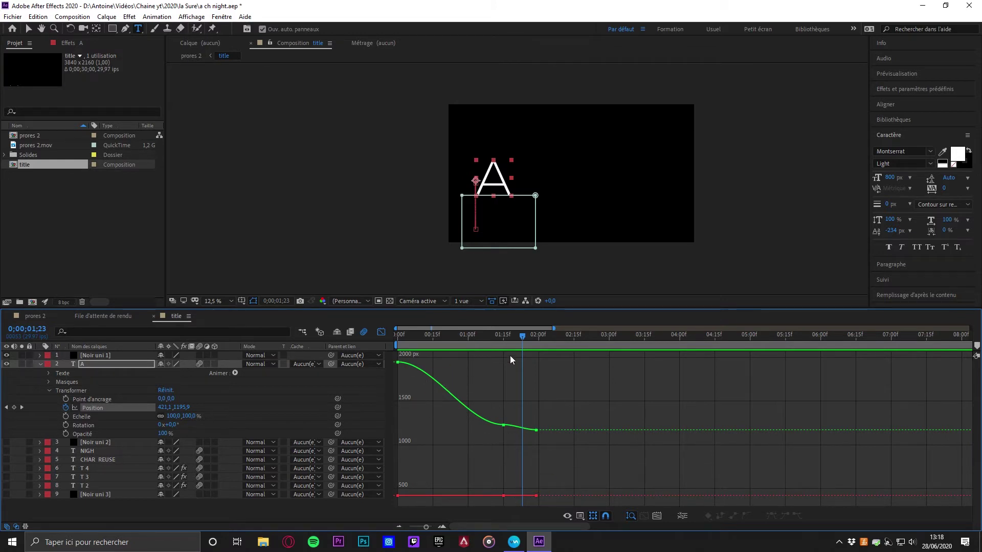
drag(523, 338, 466, 329)
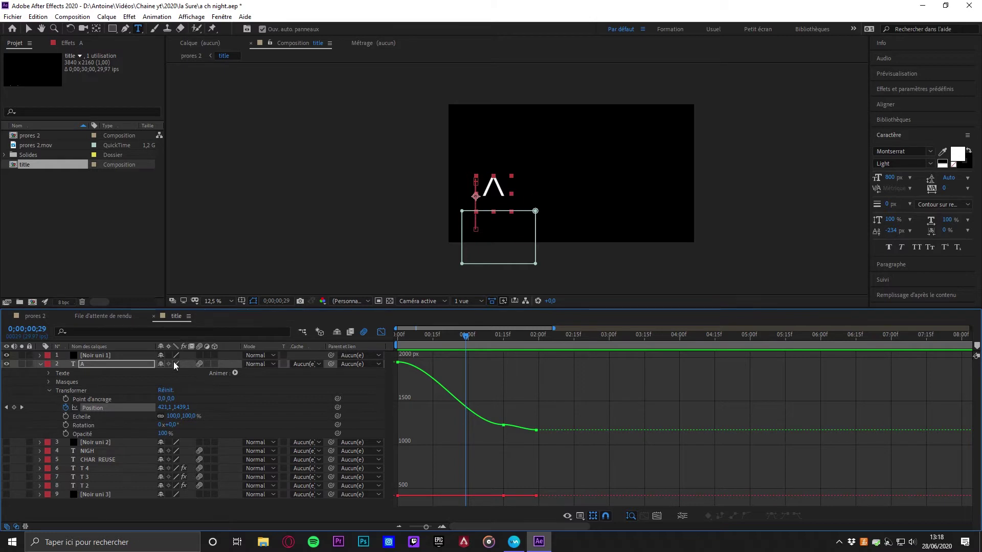
click(40, 363)
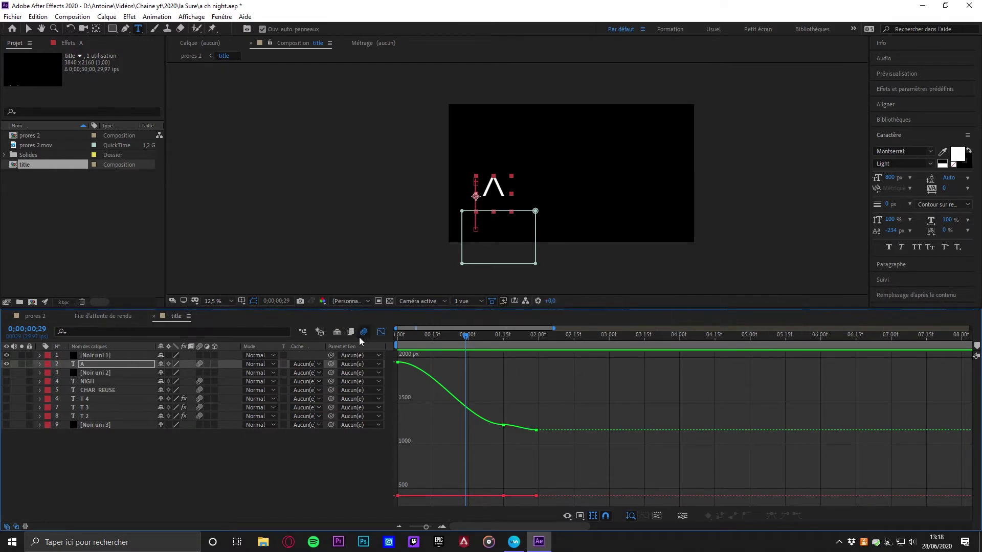
Step: Show the CHAR REUSE and T 3 layers in place of layer A and scrub to 0;00;02;19
drag(467, 337, 529, 338)
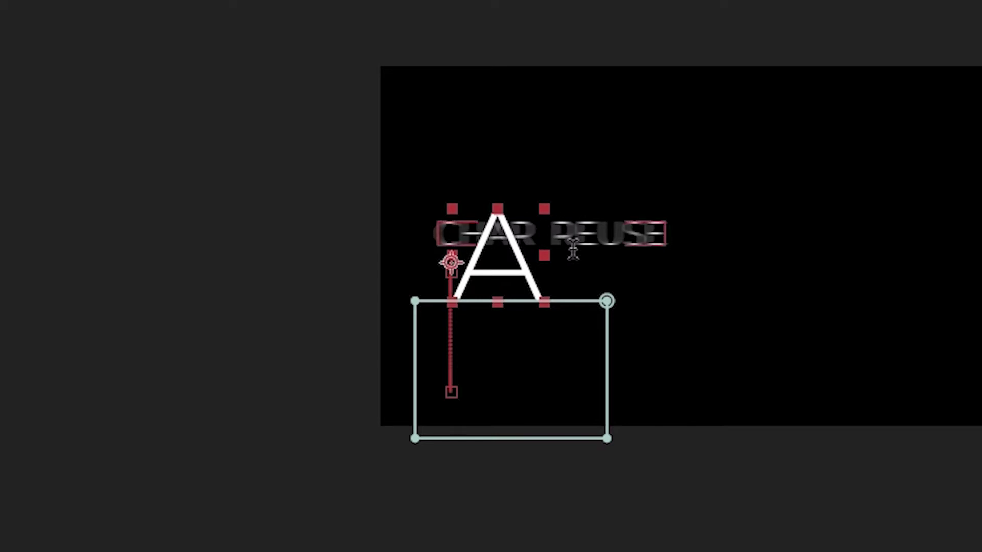
drag(554, 333, 563, 358)
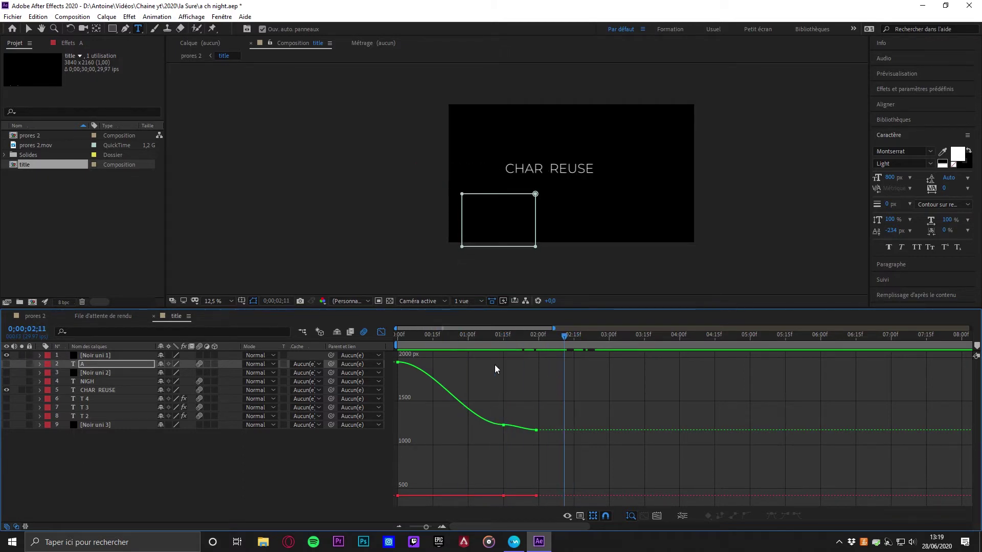
click(6, 399)
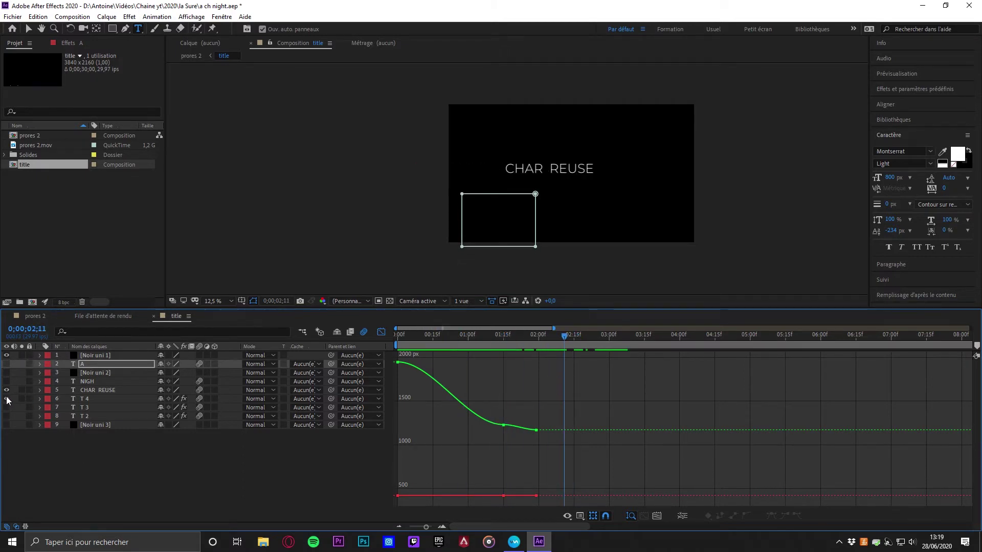
click(7, 398)
click(6, 407)
drag(562, 338, 582, 335)
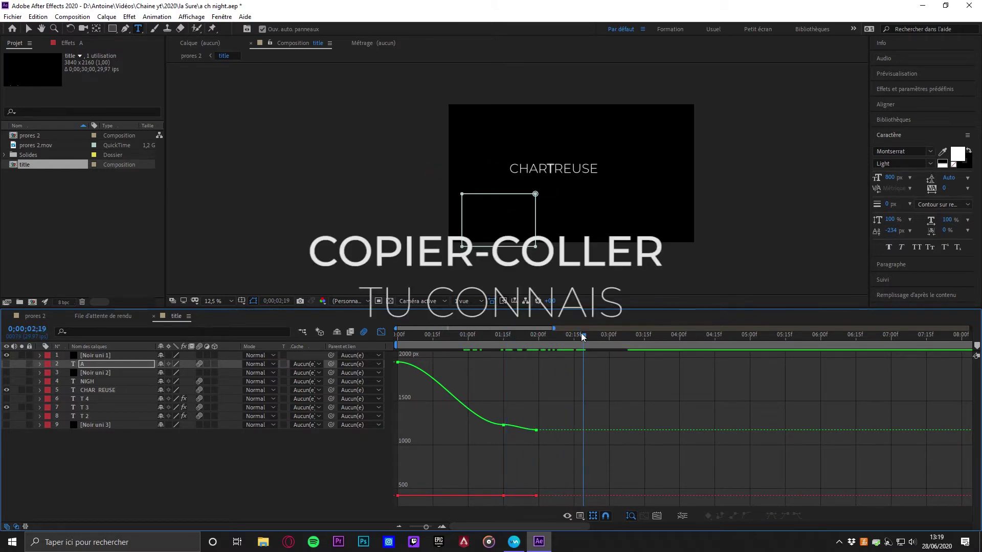
Step: Close the graph editor and show the NIGH layer, scrubbing back to 0;00;01;22
key(shift+F3)
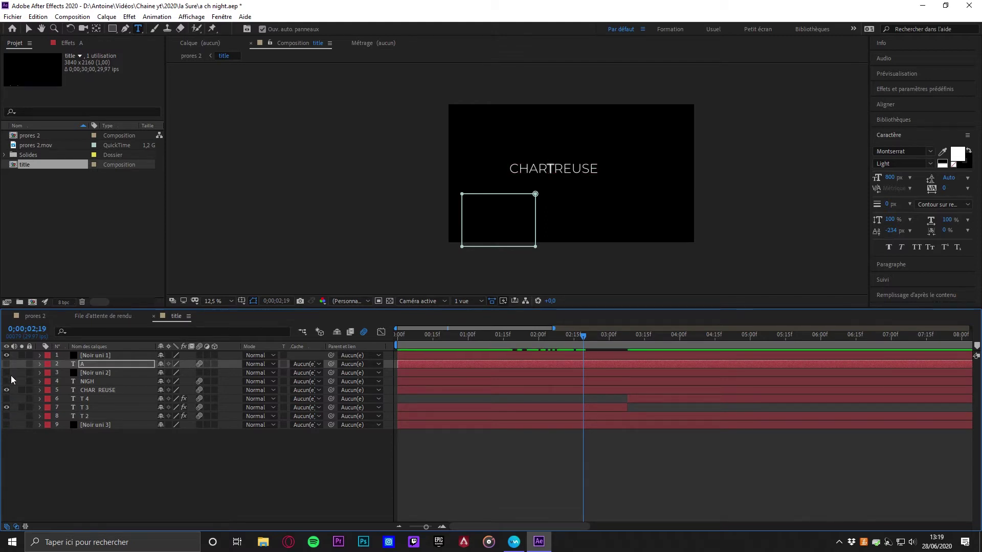
drag(6, 389, 6, 381)
drag(583, 335, 519, 335)
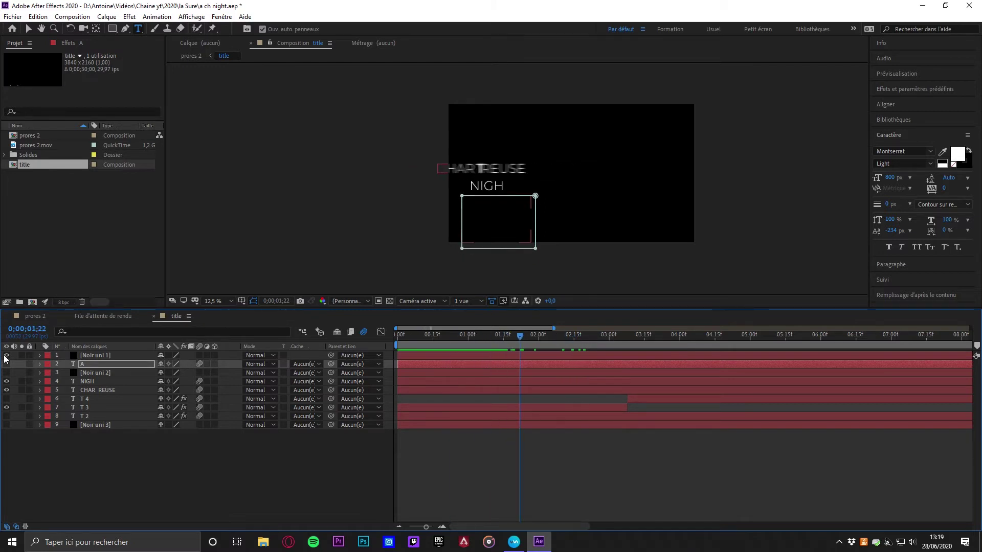
Step: Show layers A, T 4 and T 2 with the Noir uni 1 solid hidden, and scrub the animation back to the first frame
drag(523, 332, 375, 343)
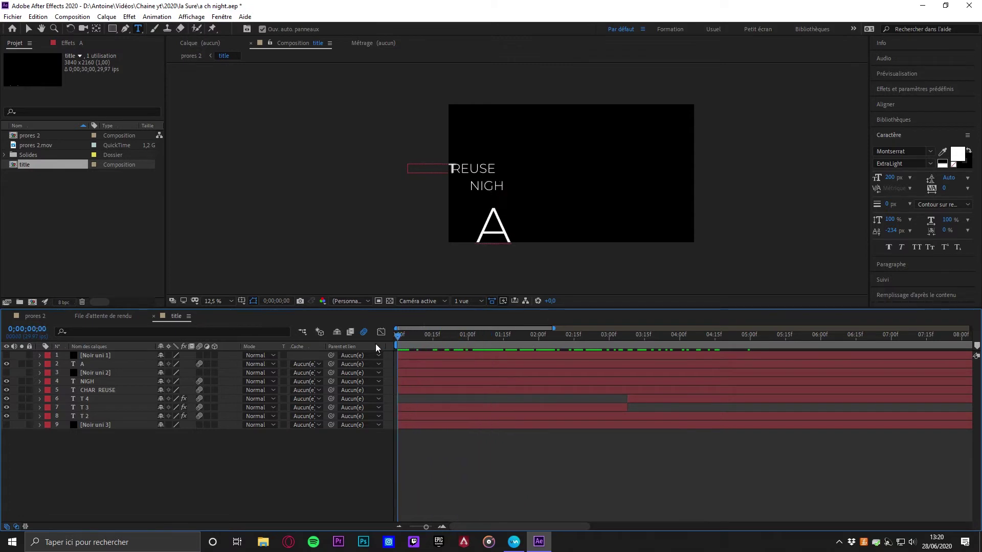
click(675, 338)
drag(600, 345, 397, 353)
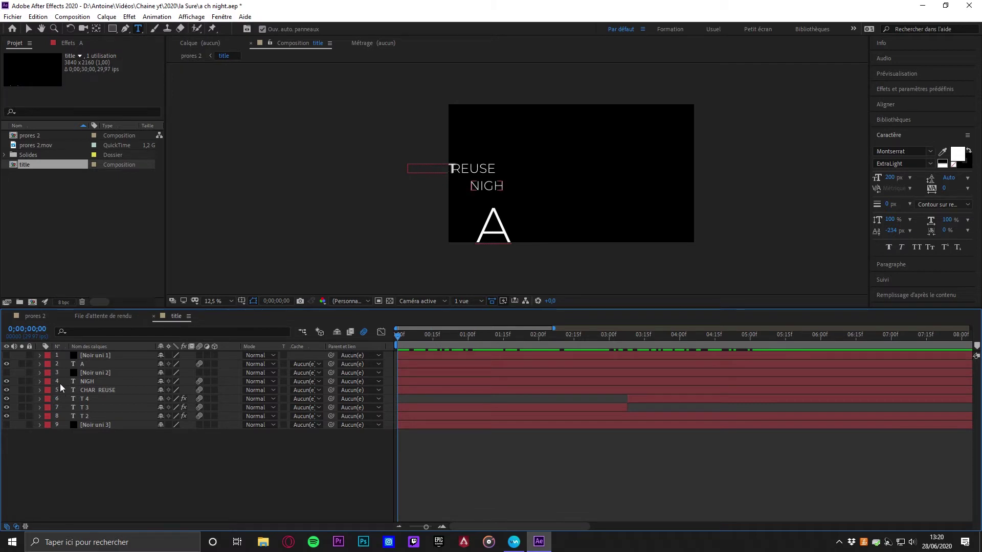
Step: Toggle the Noir uni 3 and Noir uni 2 solids, scrub to 0;00;00;25, and compare the title with Noir uni 2 shown and hidden
click(7, 424)
click(6, 373)
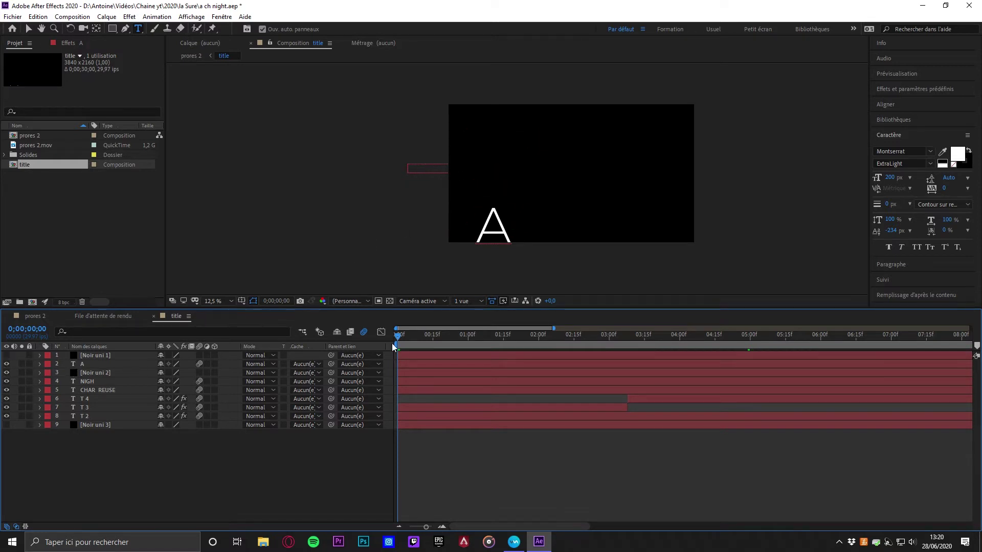
drag(399, 338, 456, 336)
click(6, 364)
click(6, 364)
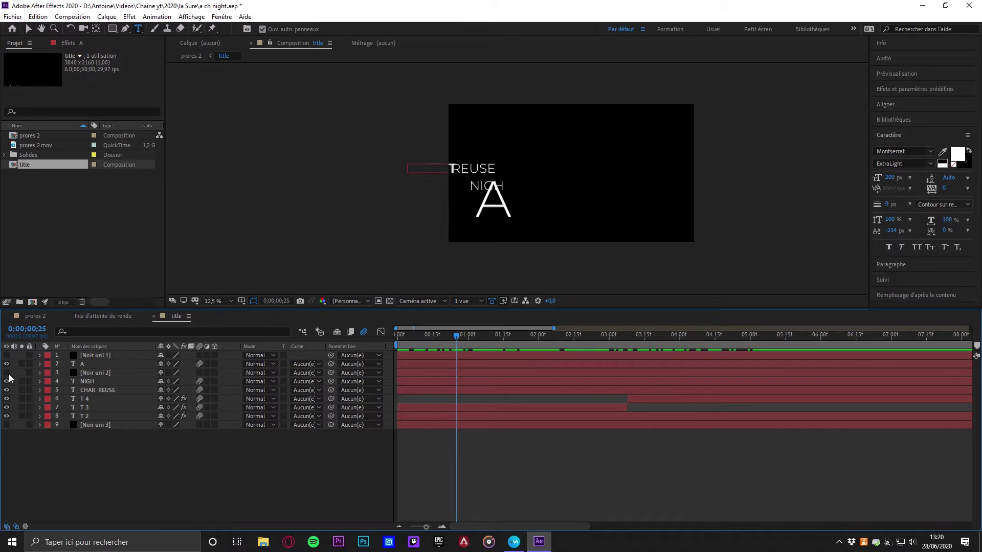
click(9, 376)
click(9, 376)
click(9, 376)
click(9, 376)
Step: Toggle the Noir uni 1 solid to compare how it masks the letter A, and return to the first frame with it hidden
click(8, 357)
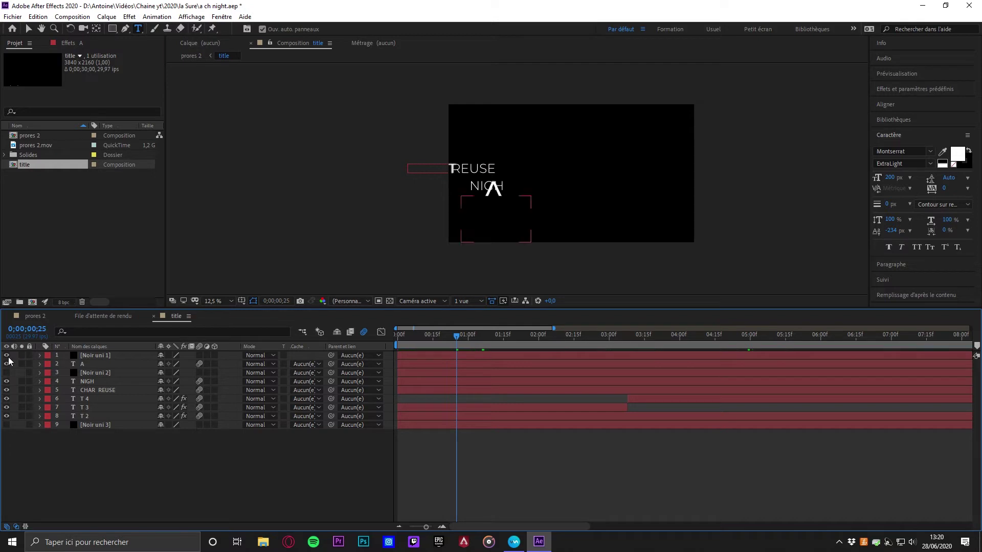
click(7, 355)
click(7, 356)
click(7, 356)
drag(459, 339, 319, 328)
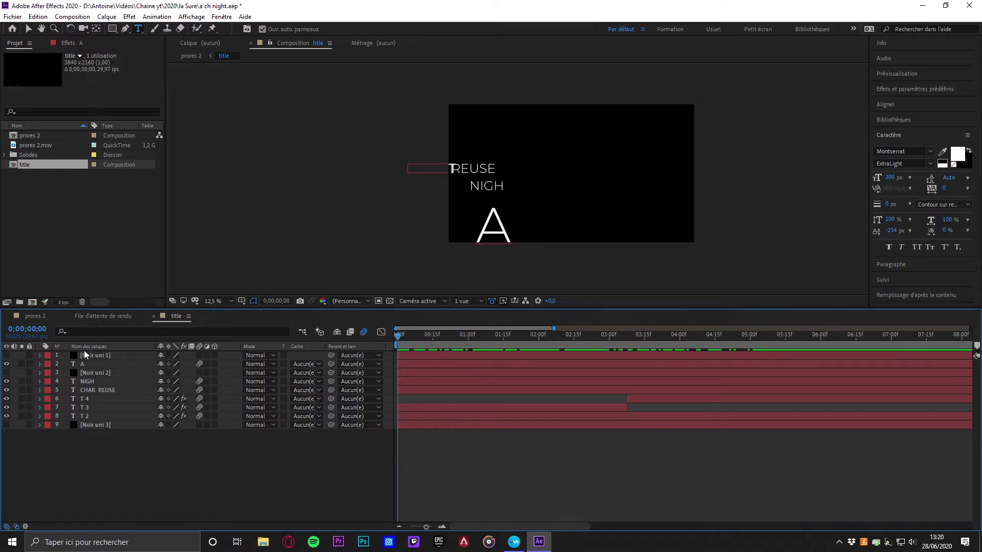
Step: Show the Noir uni 1 and Noir uni 2 solids and scrub the title animation to 0;00;03;29
click(7, 355)
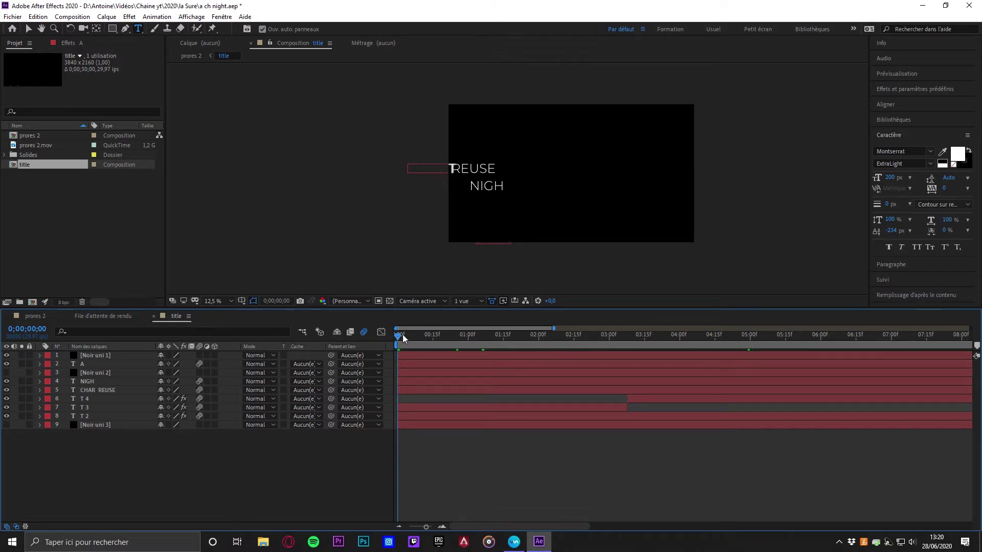
mouse_move(399, 336)
mouse_down()
mouse_move(427, 336)
mouse_move(398, 335)
mouse_up()
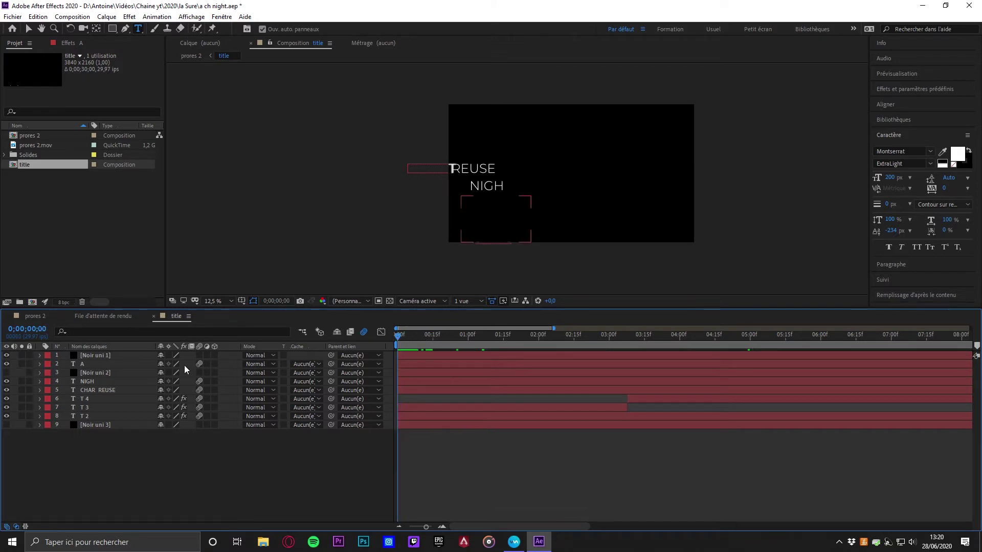
click(7, 373)
drag(394, 338, 677, 345)
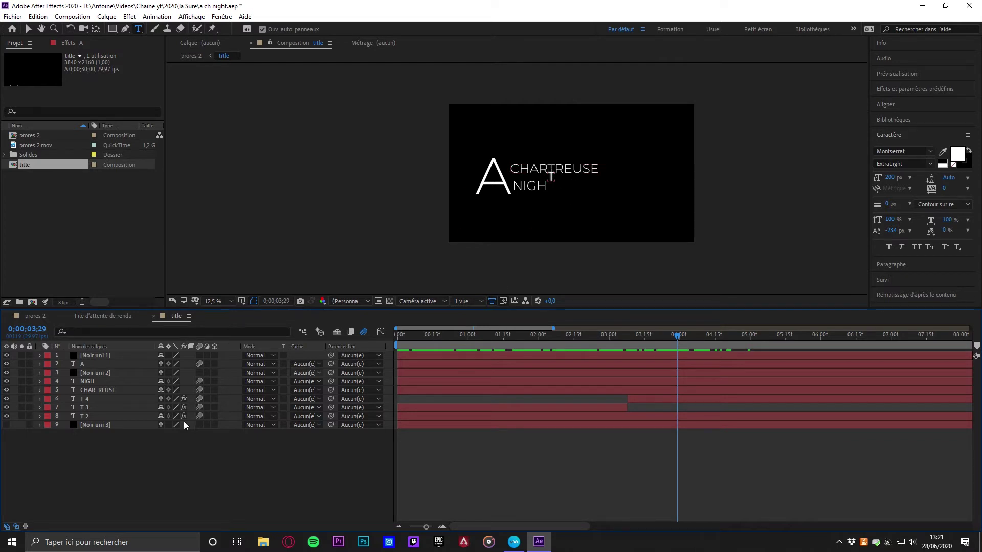
Step: Expand the Transform properties of layers T 4 and T 3 and scrub to 0;00;03;08, where the layers switch
click(84, 399)
click(86, 408)
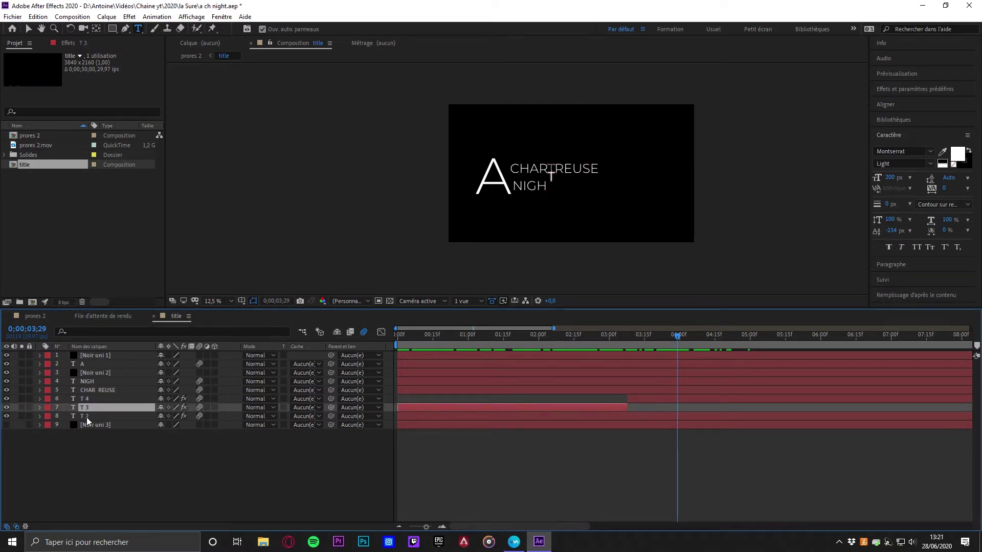
click(87, 417)
drag(626, 356, 614, 358)
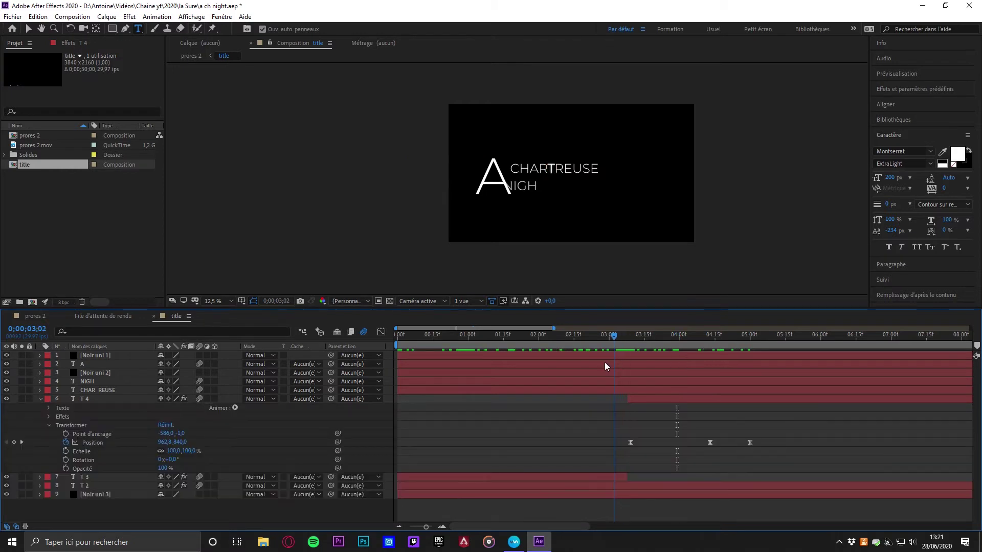
click(40, 477)
scroll(40, 477, down, 3)
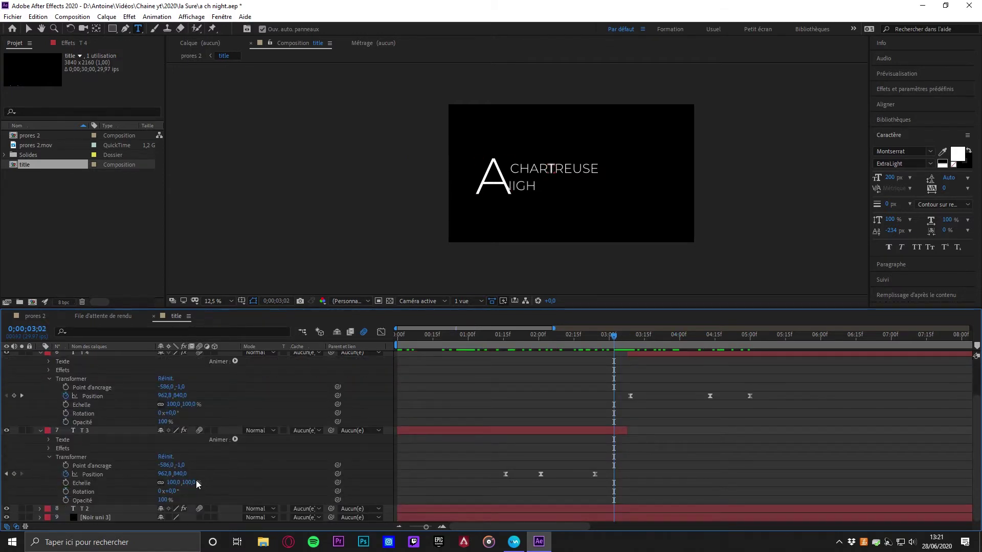
drag(613, 337, 627, 367)
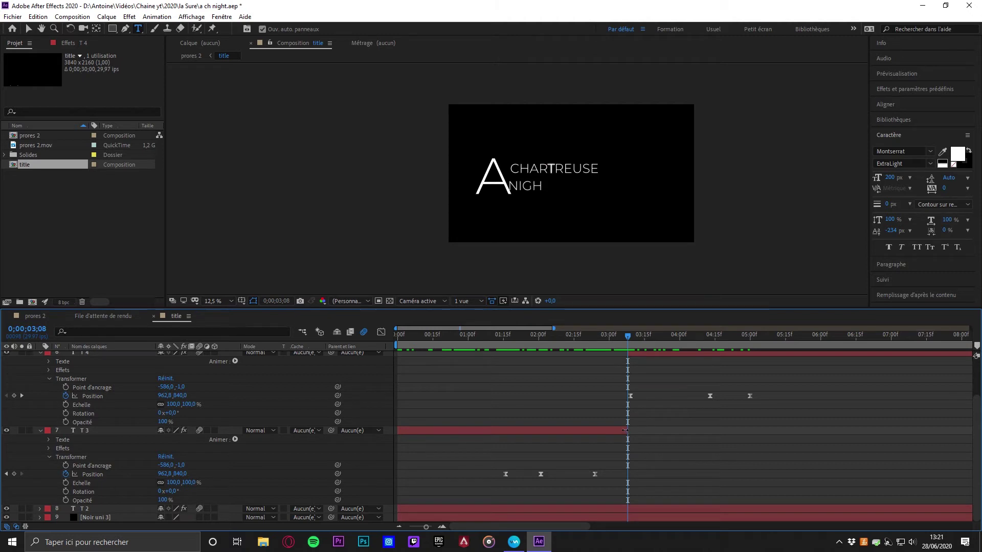
Step: Compare the T 3 and T 4 layers around their cut point, toggle T 3's visibility, and scrub back to 0;00;03;01
scroll(639, 439, up, 3)
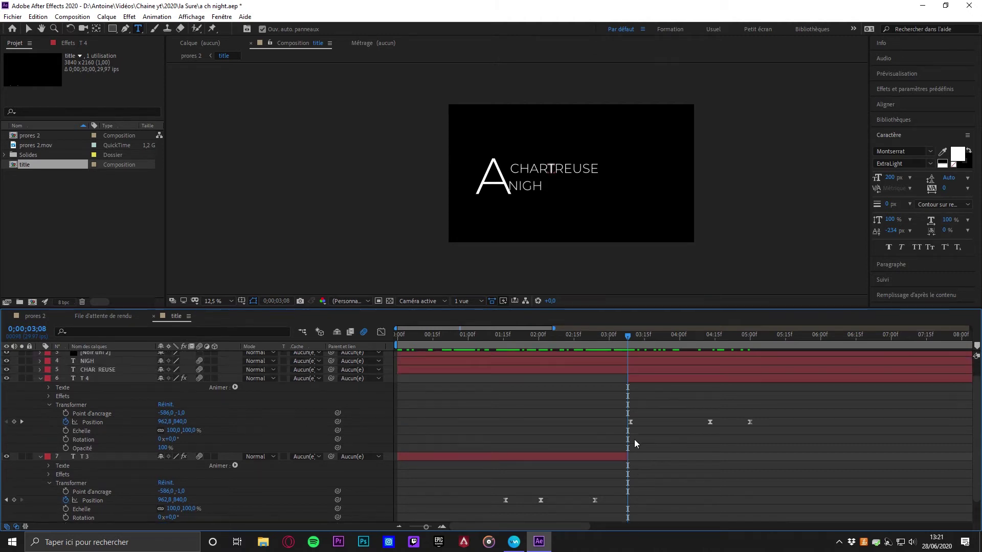
click(637, 400)
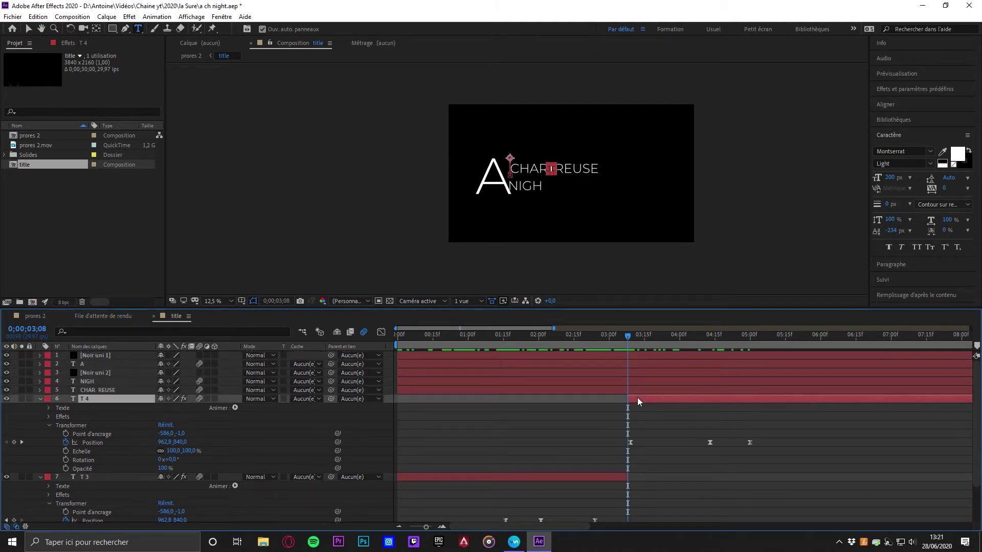
click(605, 455)
click(652, 397)
mouse_move(629, 330)
mouse_down()
mouse_move(665, 333)
mouse_move(587, 342)
mouse_move(619, 342)
mouse_up()
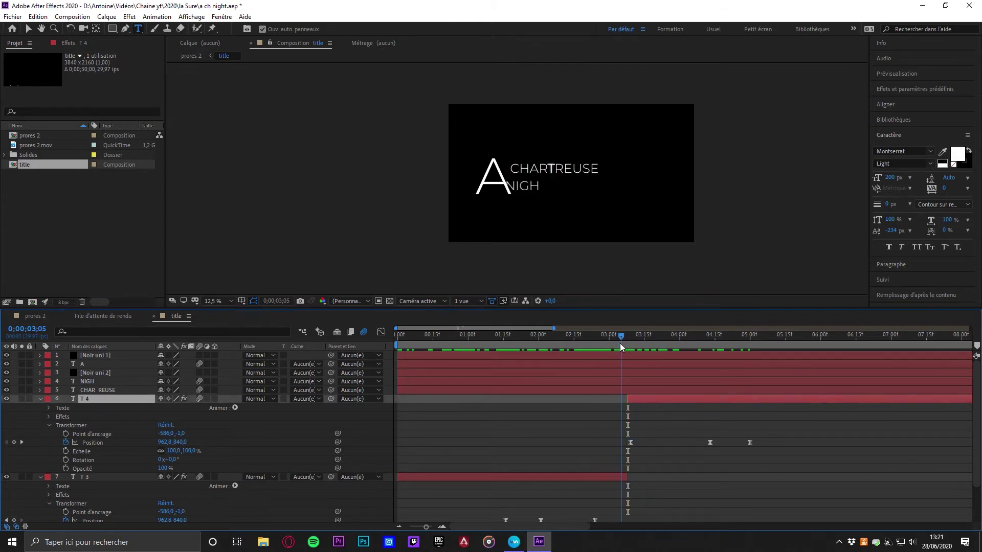
click(6, 477)
mouse_move(624, 335)
mouse_down()
mouse_move(569, 339)
mouse_move(678, 329)
mouse_move(613, 326)
mouse_move(667, 328)
mouse_move(602, 340)
mouse_move(645, 336)
mouse_move(612, 338)
mouse_up()
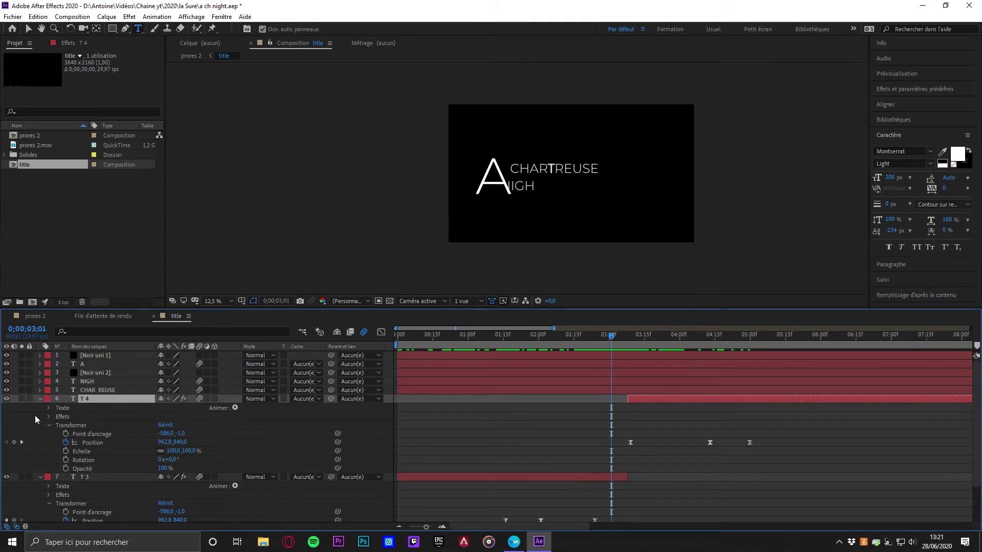
Step: Expand layer T 3's Lueur diffuse effect, examine its settings and the glow on the letter T, and collapse the effect
scroll(116, 457, down, 3)
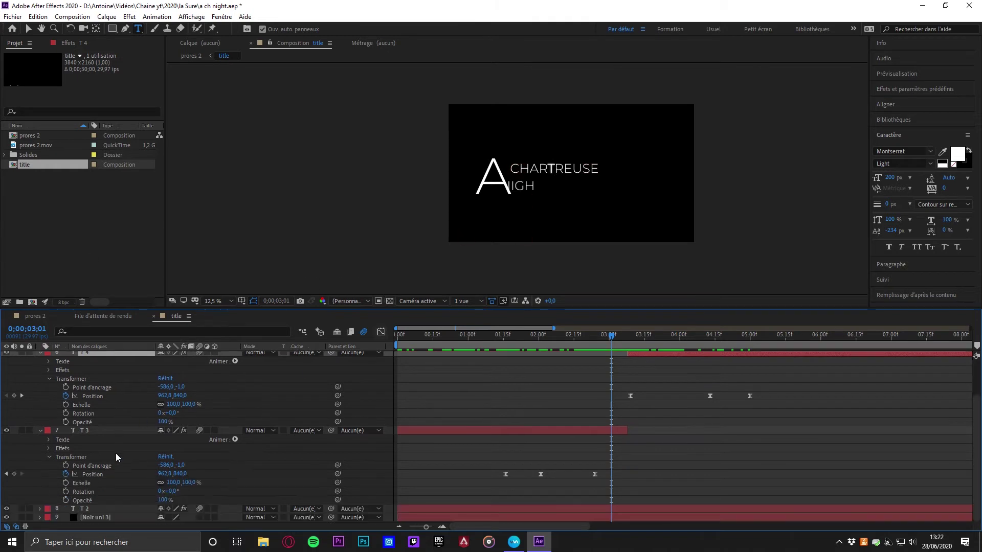
click(48, 449)
click(57, 456)
scroll(60, 461, down, 4)
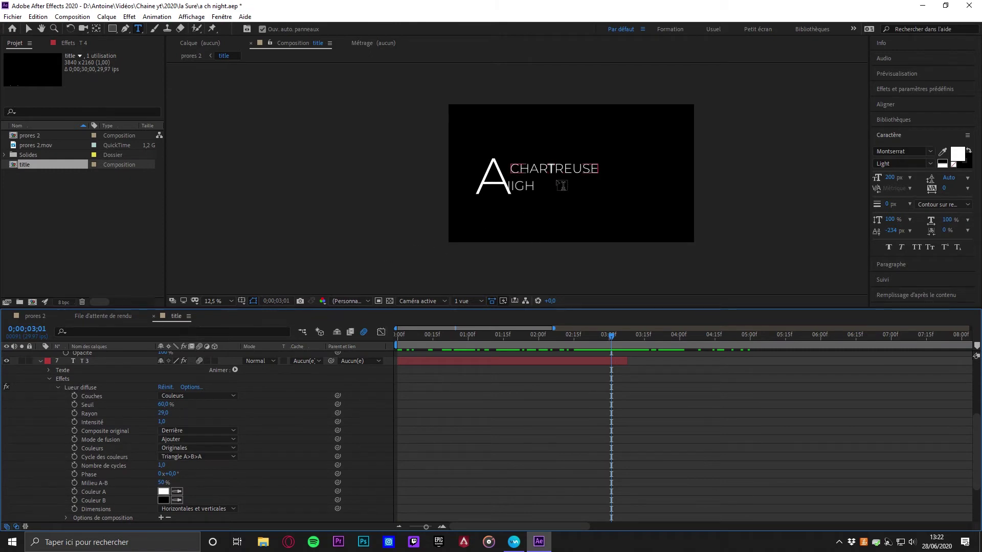
scroll(560, 208, up, 6)
scroll(560, 193, down, 2)
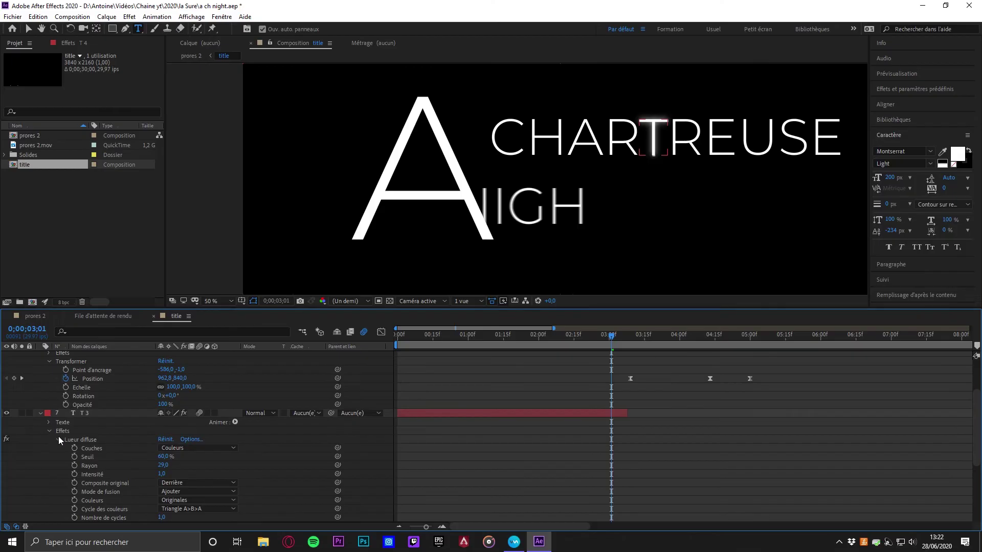
click(57, 439)
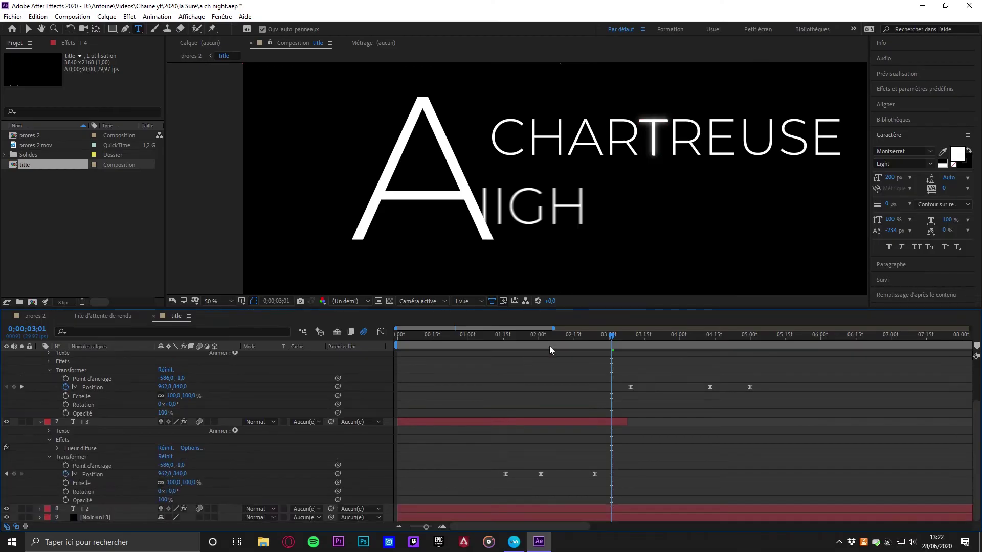
Step: Preview the animation, return to 0;00;03;08, and collapse the properties of layers T 4 and T 3
scroll(560, 421, up, 3)
key(space)
drag(775, 345, 628, 367)
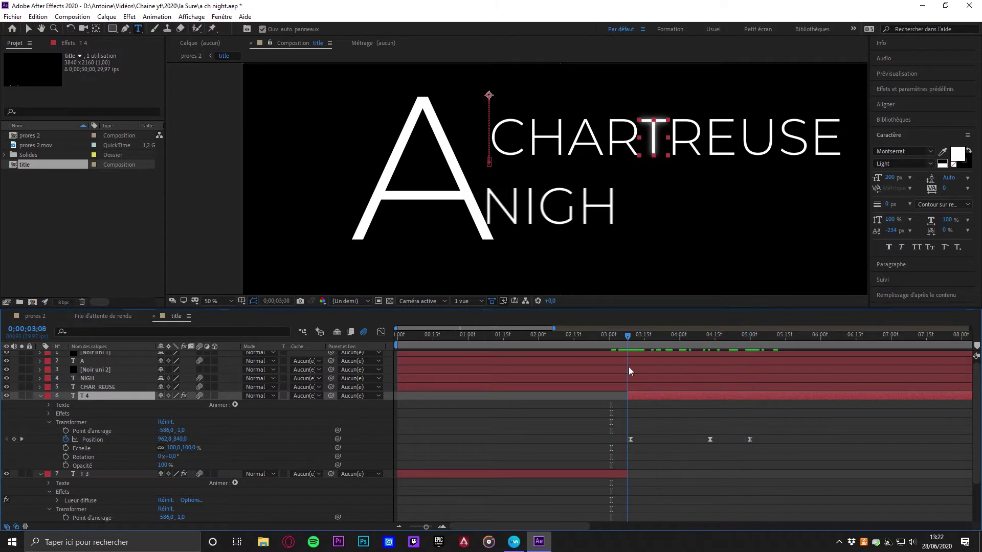
click(41, 396)
click(40, 407)
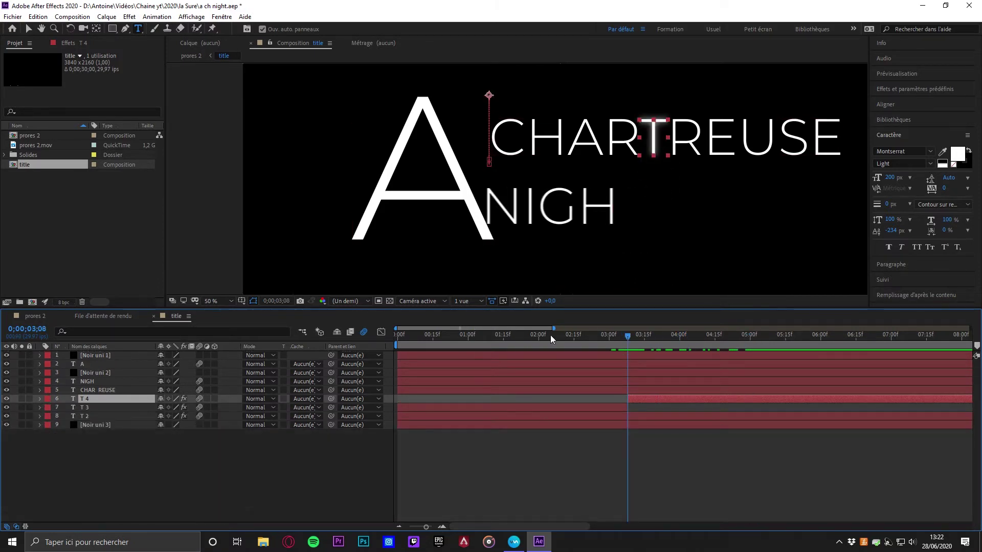
Step: Scrub the title to 0;00;05;28 to examine its final layout, and fit the whole composition in the viewer
drag(628, 338, 752, 336)
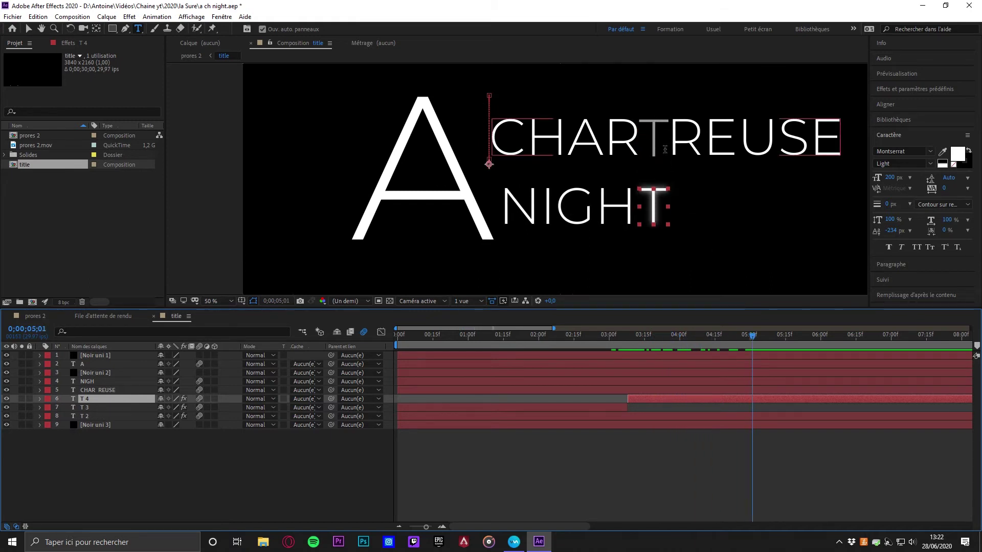
drag(752, 337, 816, 337)
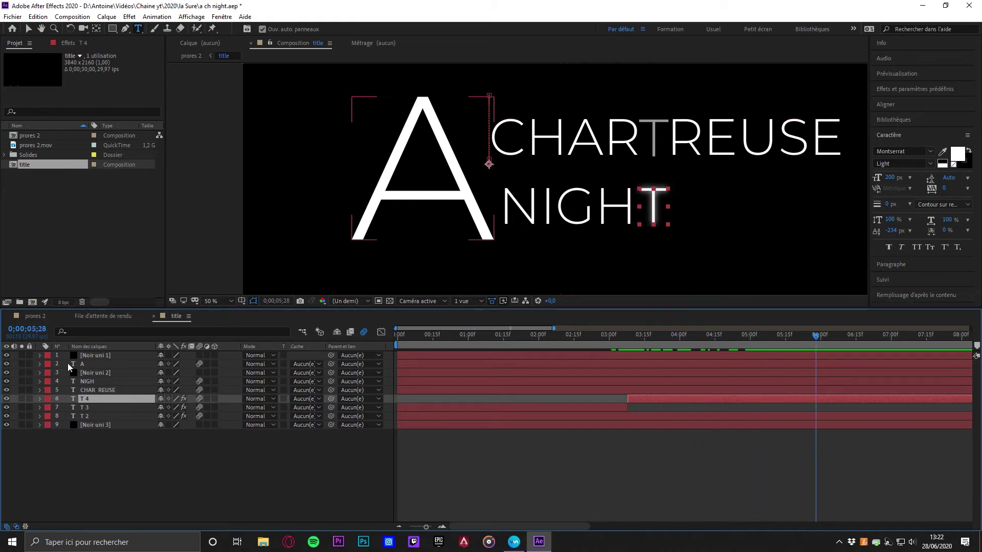
click(211, 301)
click(219, 312)
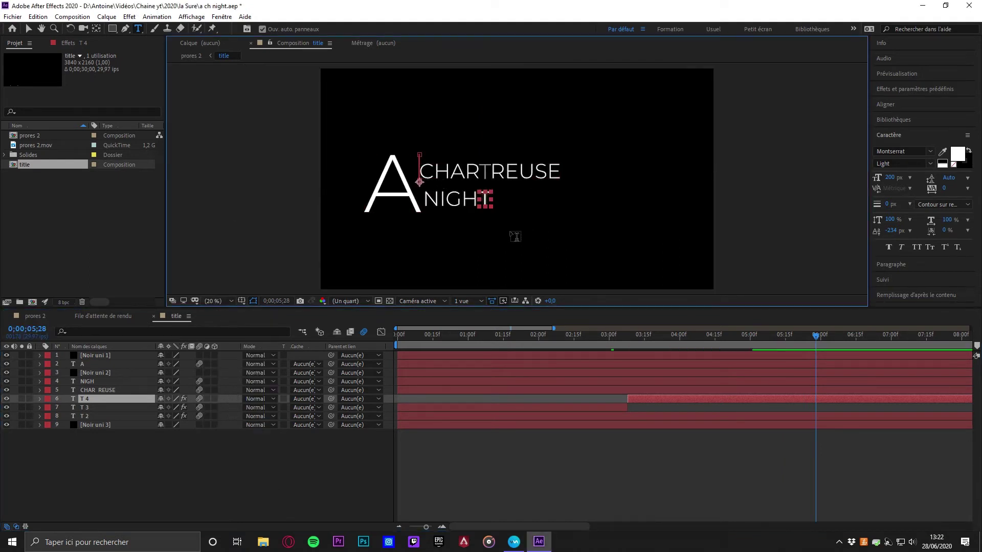
click(210, 210)
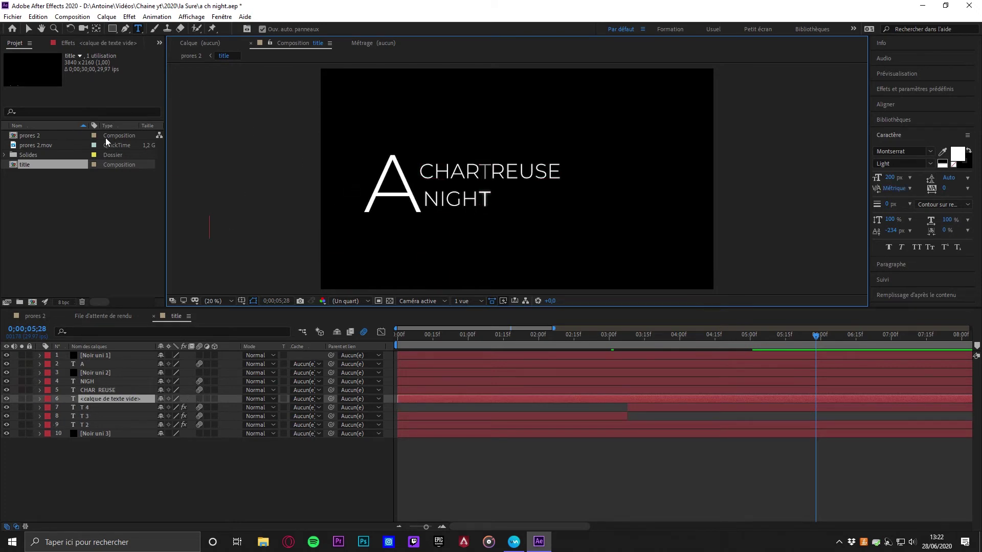
Step: Open the prores 2 composition and scrub through its sunset footage to 0:00:12:17
double_click(30, 136)
drag(627, 337, 389, 331)
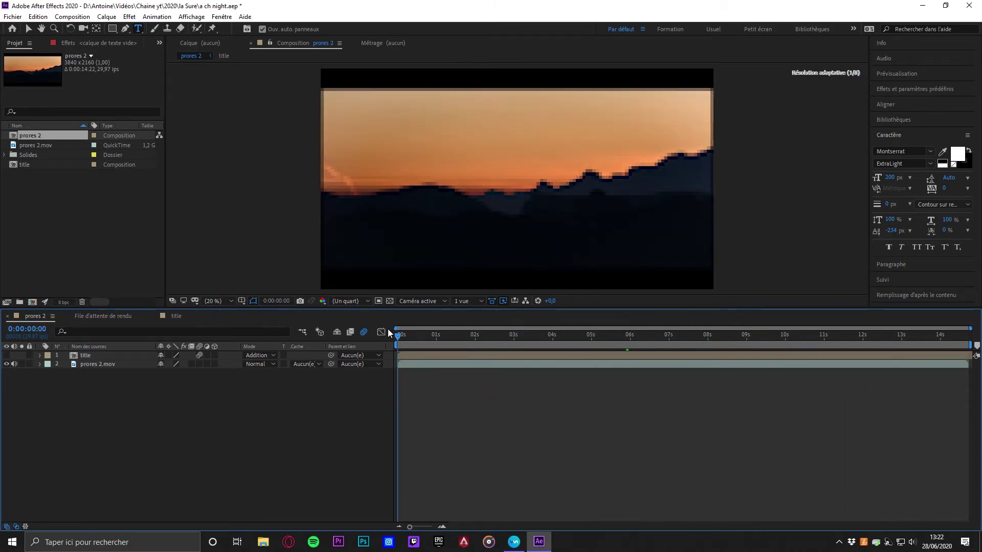
drag(397, 335, 786, 326)
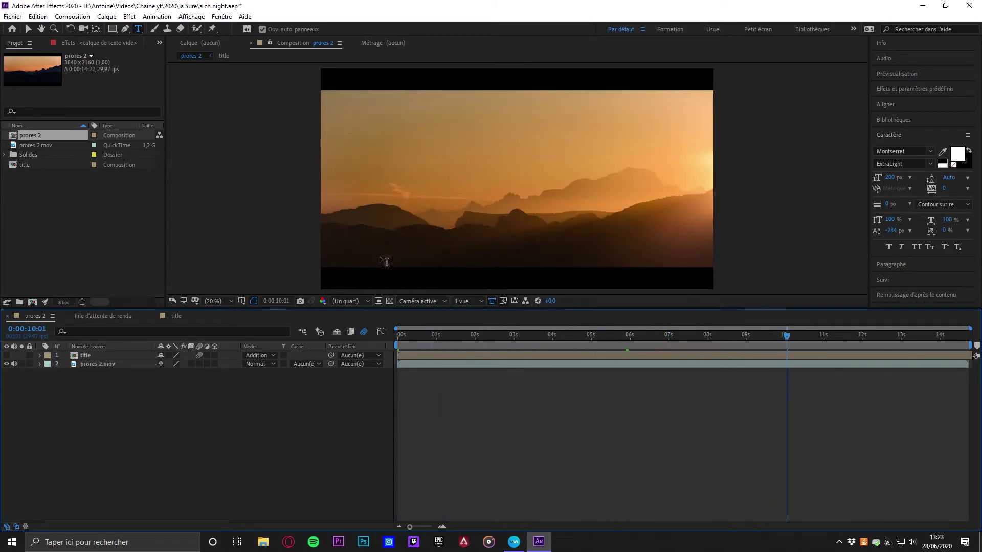
drag(792, 341, 886, 353)
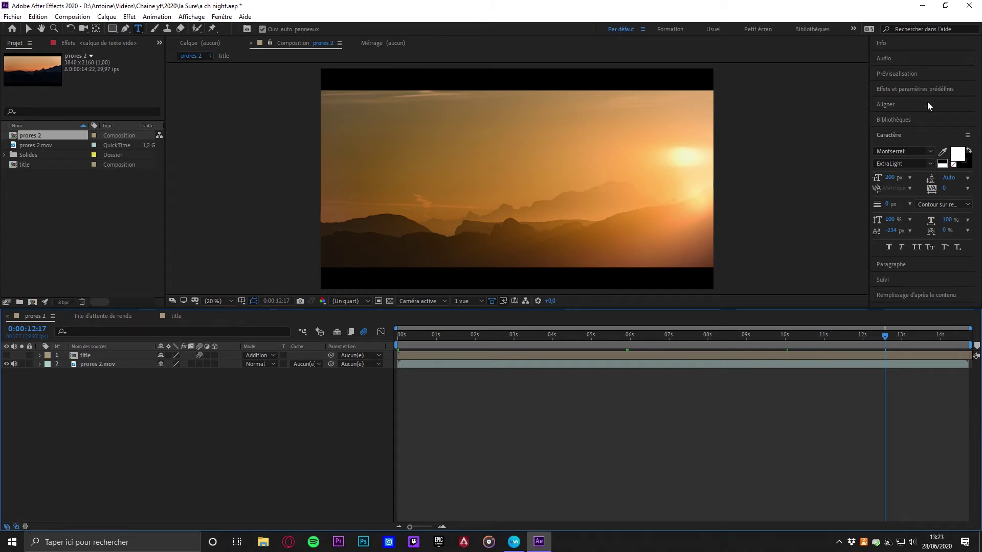
Step: Collapse the character settings, expand the Suivi tracking controls, and check that Suivi is enabled among the available windows
click(889, 137)
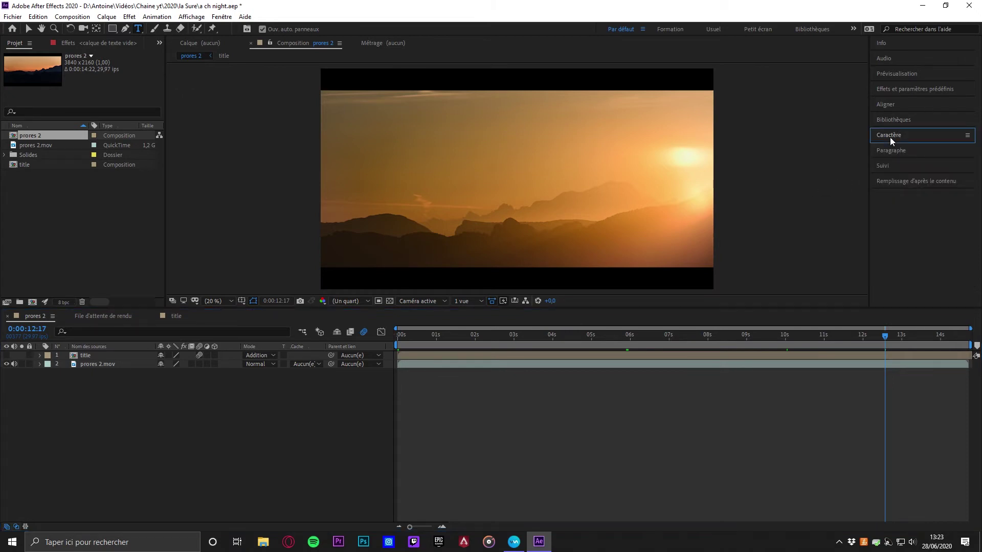
click(889, 167)
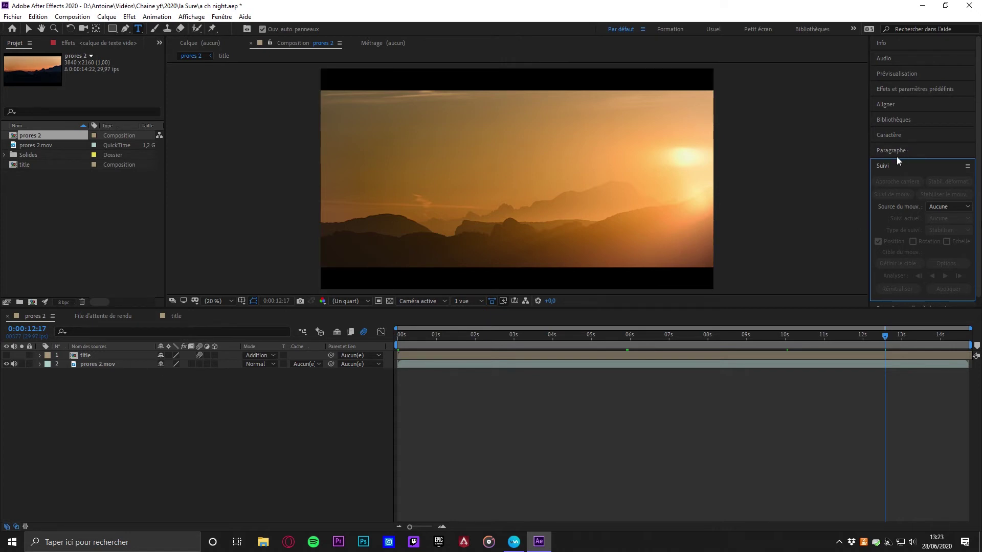
click(218, 17)
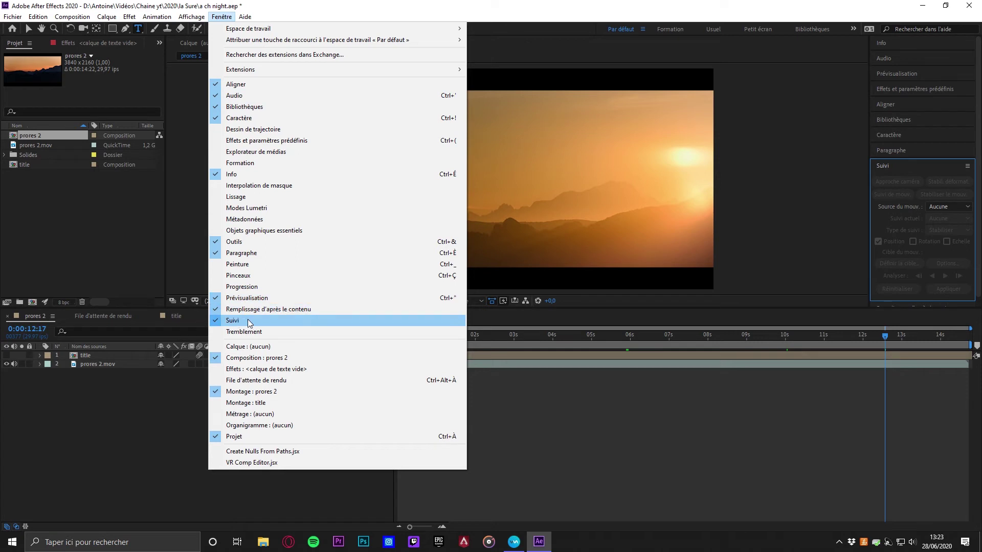
click(557, 414)
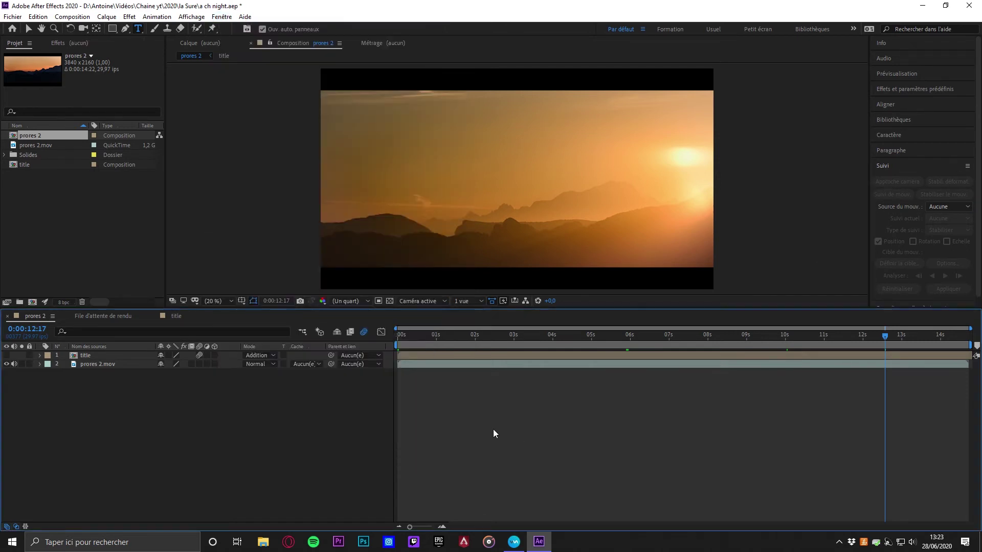
Step: Select the prores 2.mov layer and move the current time to 0:00:06:04
click(85, 363)
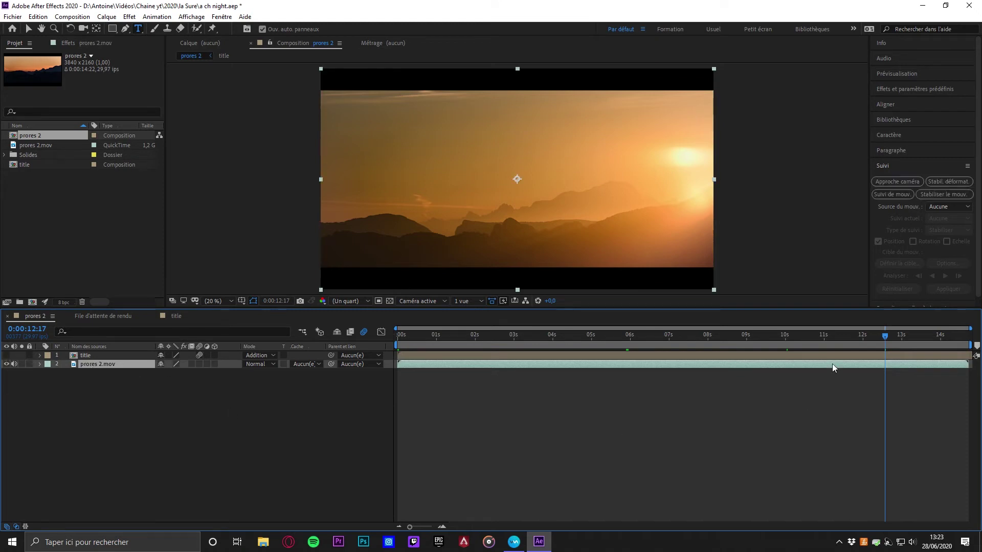
drag(888, 338, 634, 338)
click(119, 394)
click(109, 364)
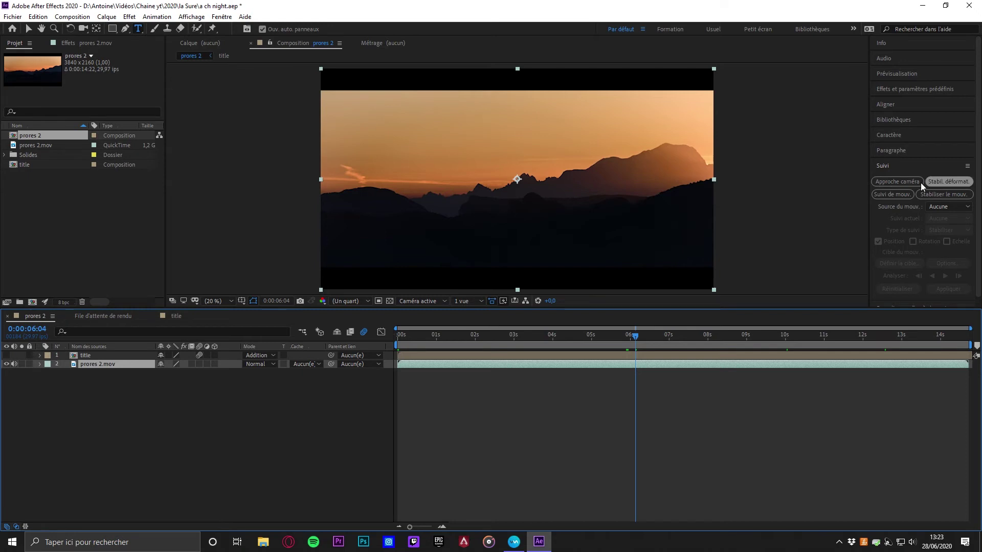
click(881, 181)
click(83, 374)
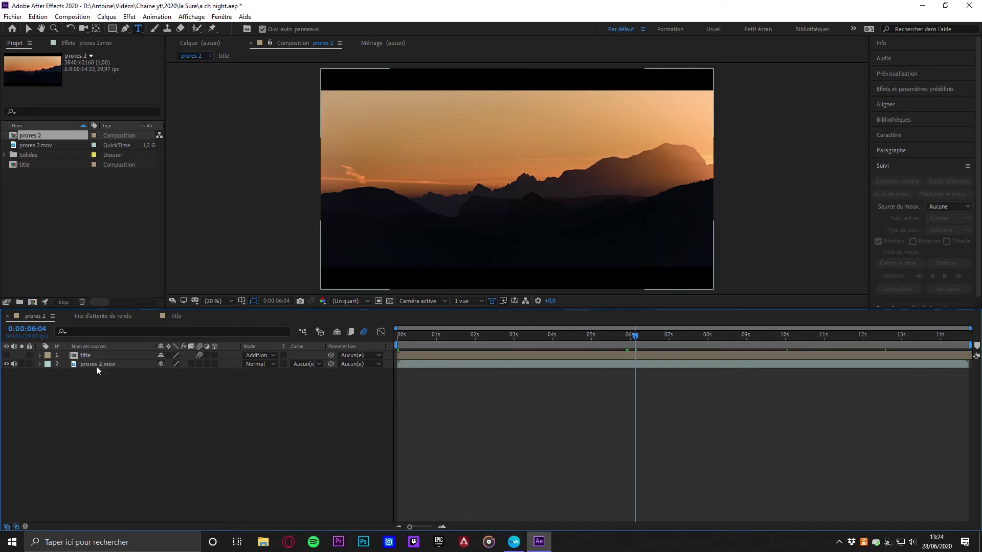
Step: Expand the properties of the prores 2.mov layer and start motion tracking (Suivi de mouv.) on it
click(96, 366)
click(40, 363)
click(50, 381)
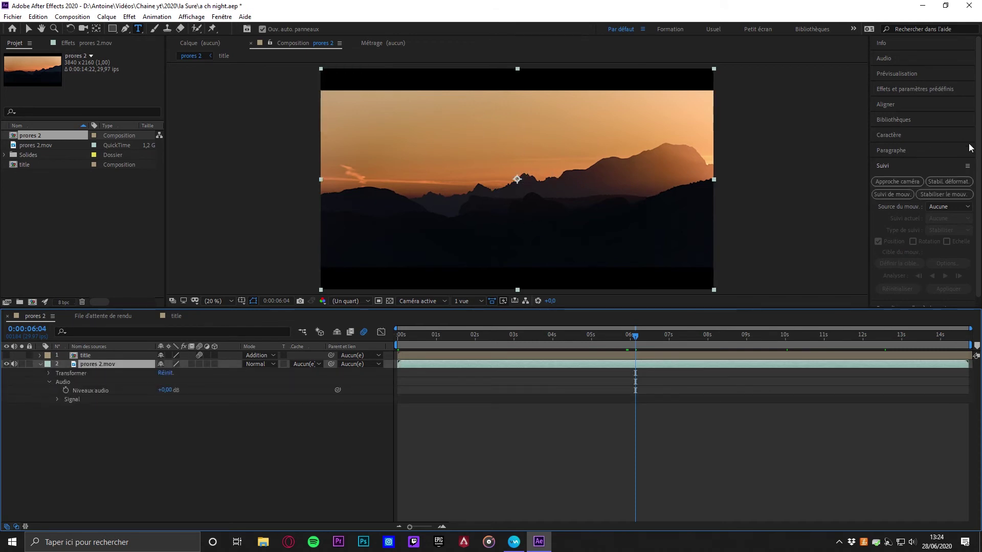
click(884, 194)
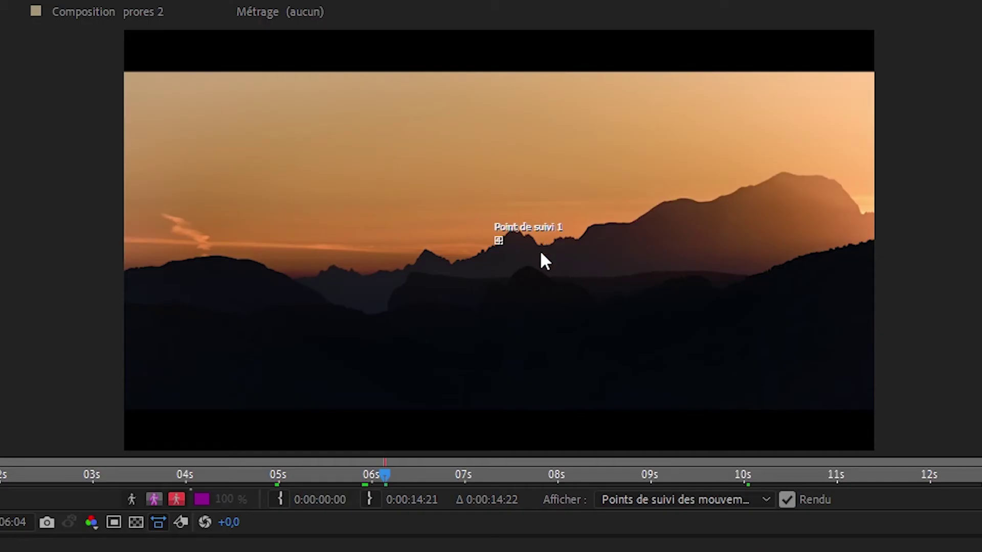
Step: Track position and scale, placing Point de suivi 2 on the small bump right of the jagged peak and Point de suivi 1 on its left slope
key(.)
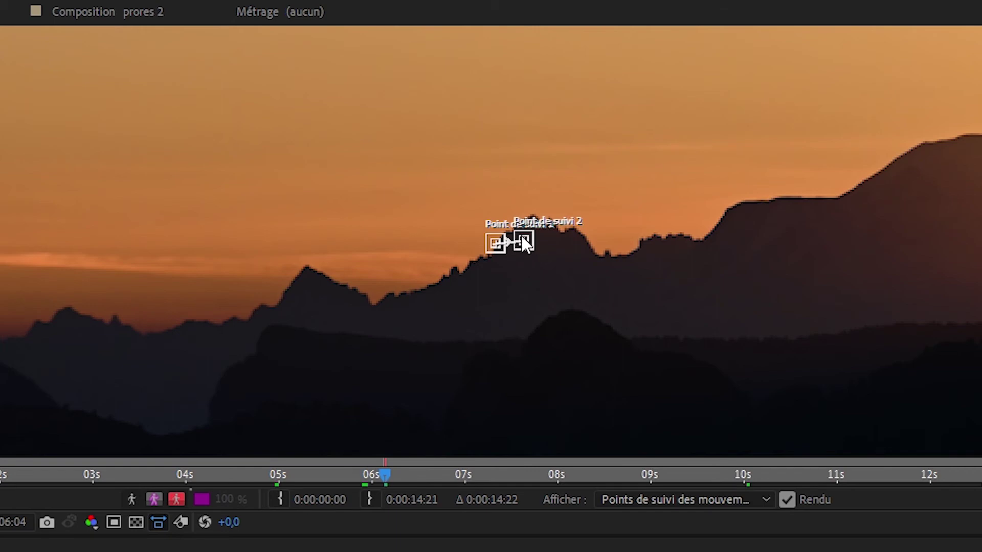
scroll(601, 237, up, 3)
scroll(601, 237, down, 6)
scroll(624, 241, up, 5)
scroll(588, 253, up, 3)
drag(715, 276, 506, 258)
scroll(710, 302, up, 4)
drag(781, 313, 143, 185)
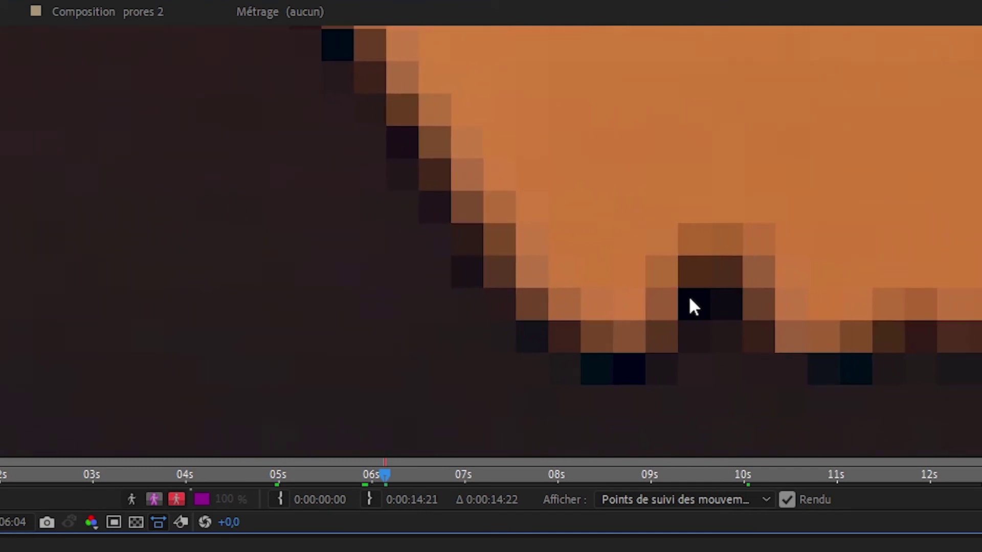
scroll(618, 332, down, 5)
scroll(445, 276, up, 4)
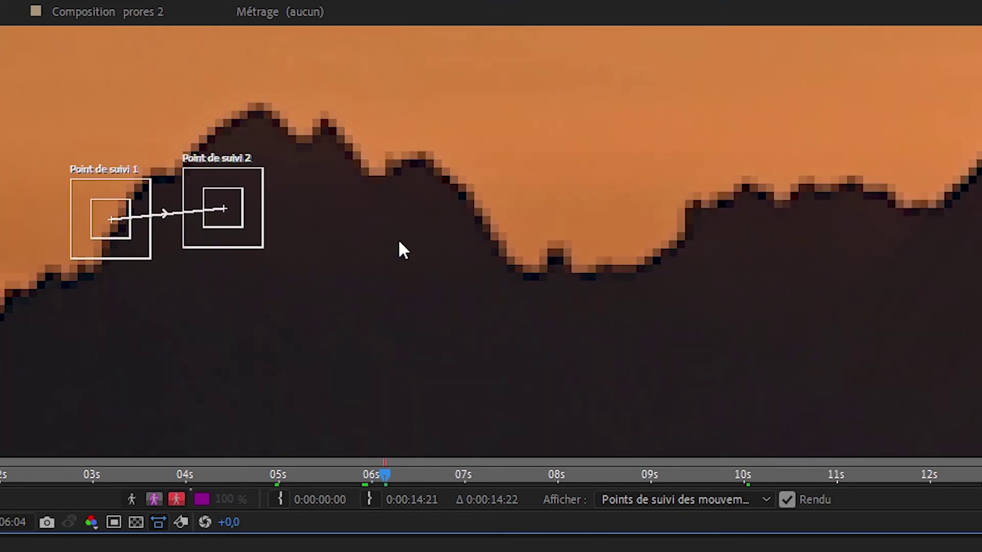
drag(220, 221, 553, 262)
drag(121, 240, 1, 317)
scroll(313, 361, down, 5)
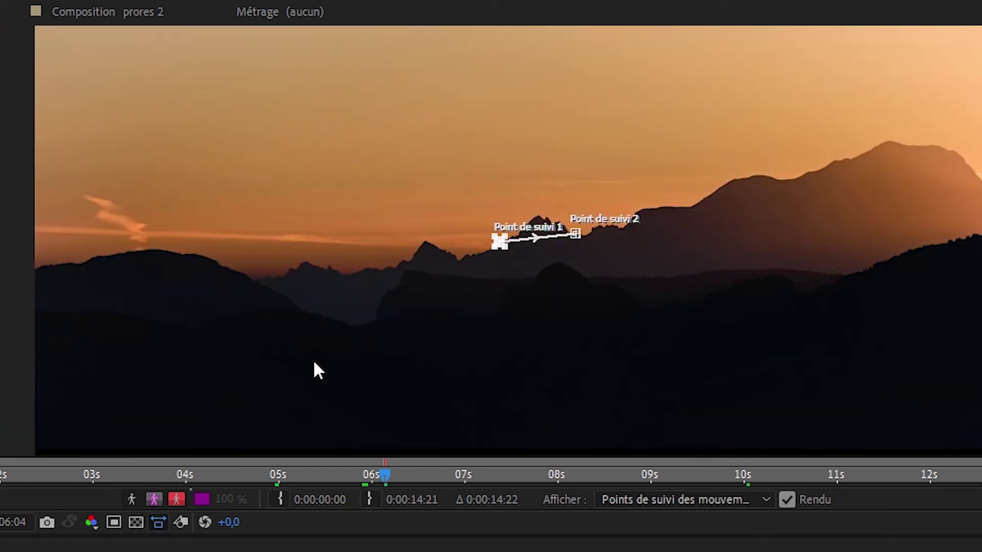
Step: Analyze both tracking points forward from 0:00:06:04 to 0:00:07:03 and examine their tracked paths up close
key(alt+Page_Down)
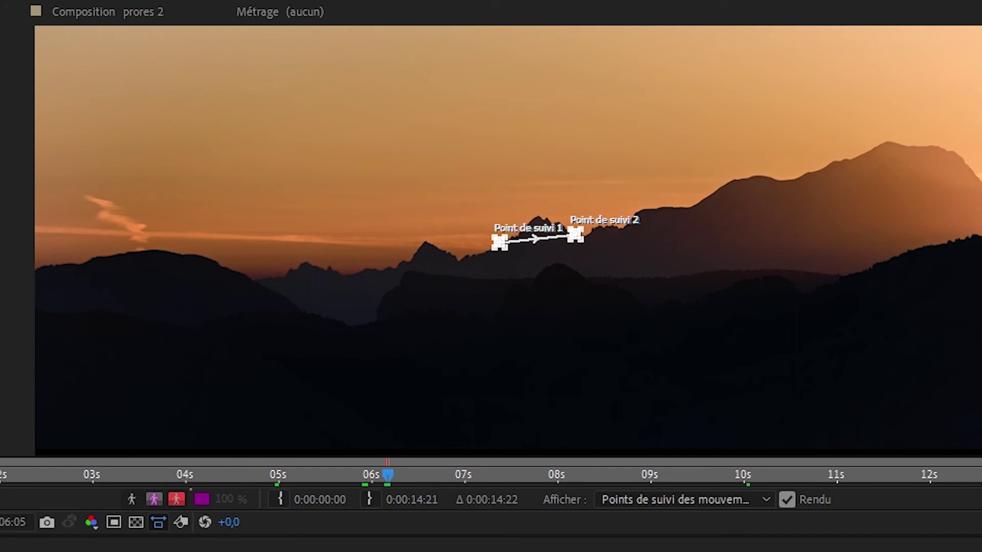
key(alt+shift+Page_Down)
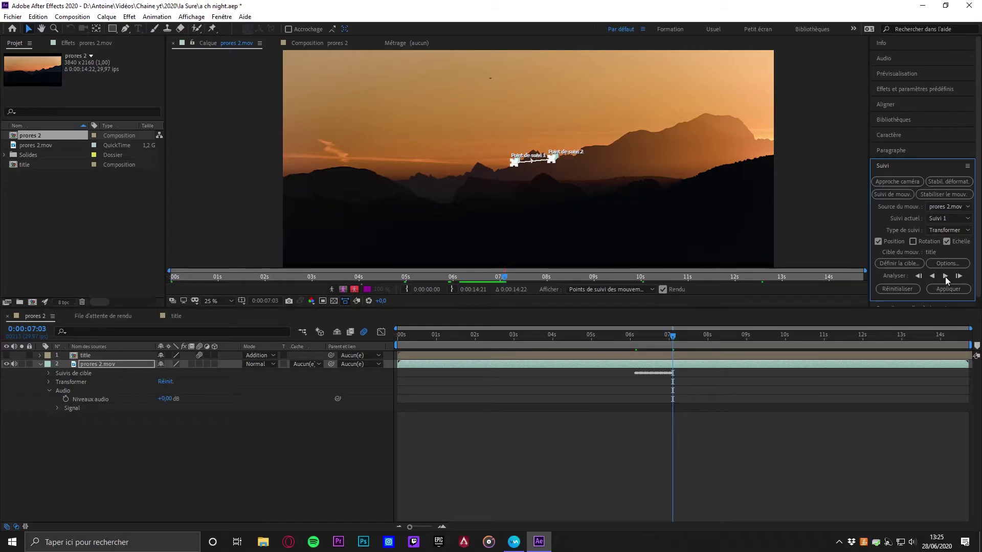
scroll(569, 177, up, 8)
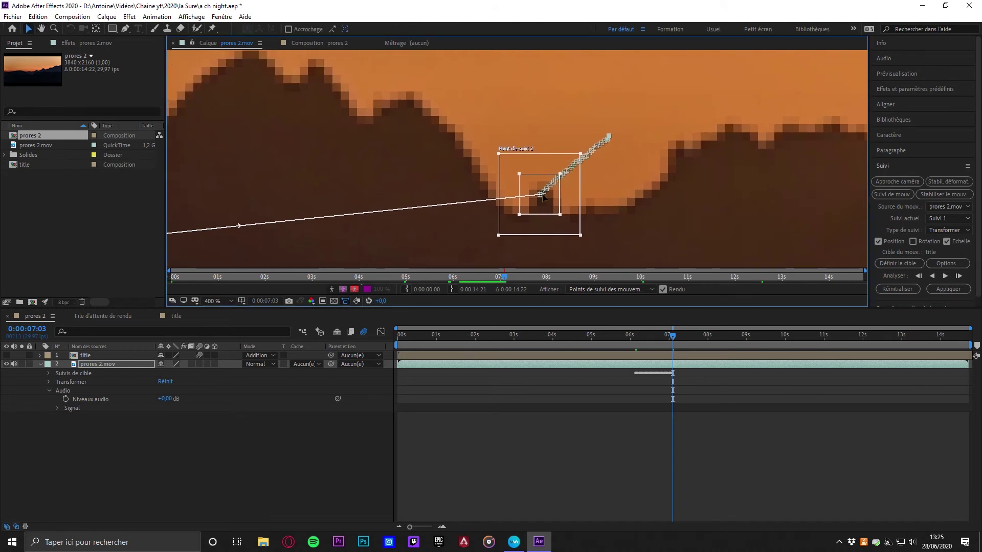
scroll(659, 201, down, 2)
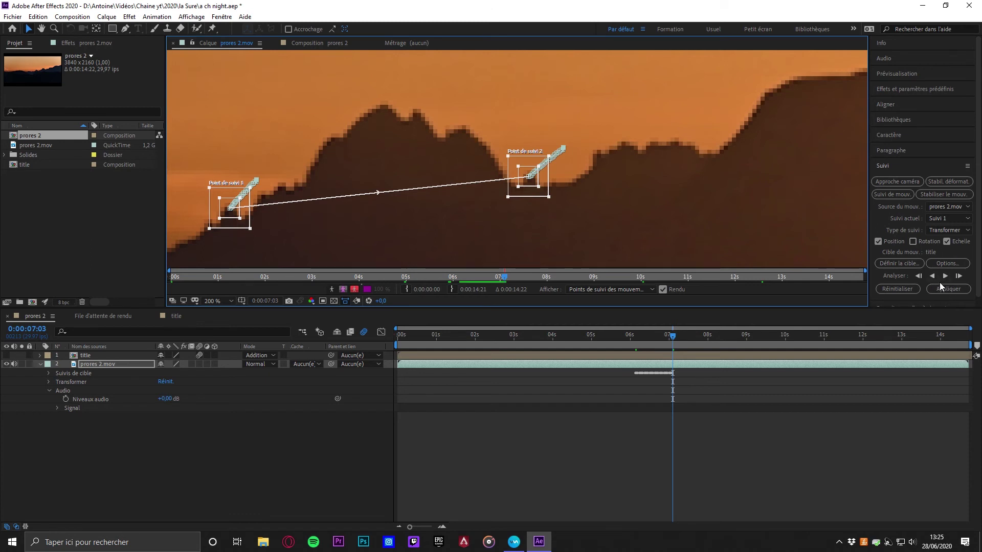
scroll(629, 202, down, 4)
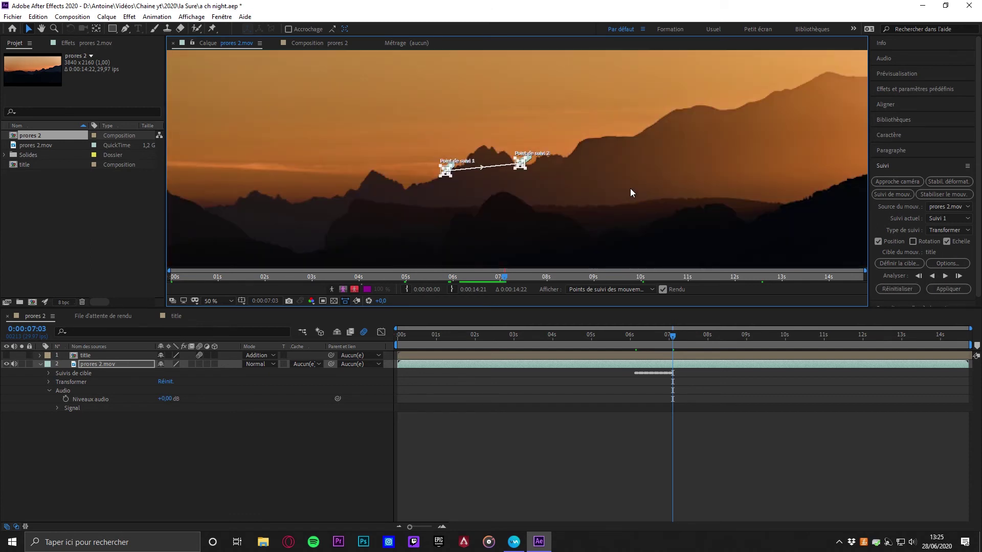
Step: Scrub the tracked footage back to 0:00:05:15 with the surrounding landscape in view
scroll(487, 240, down, 1)
right_click(485, 225)
click(423, 456)
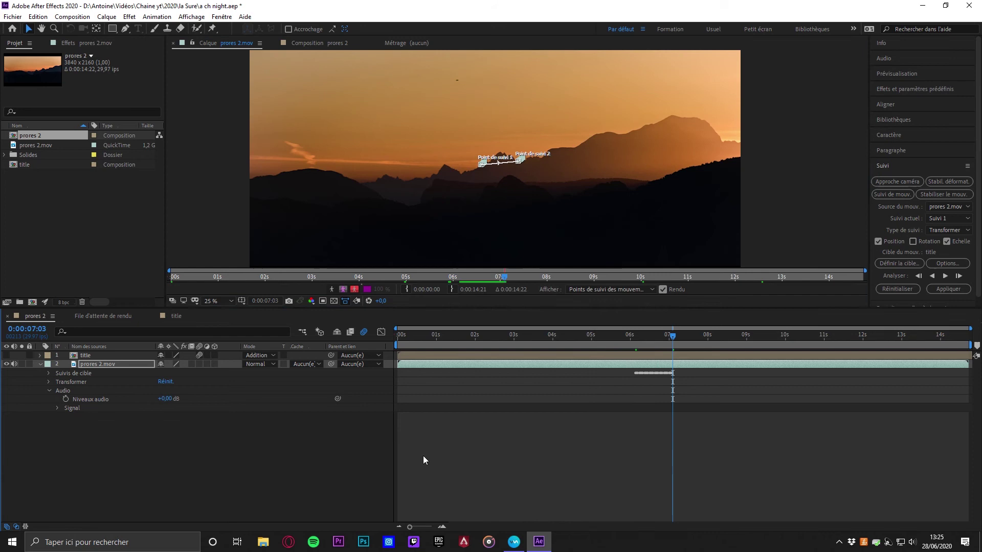
scroll(562, 242, down, 1)
drag(669, 335, 612, 320)
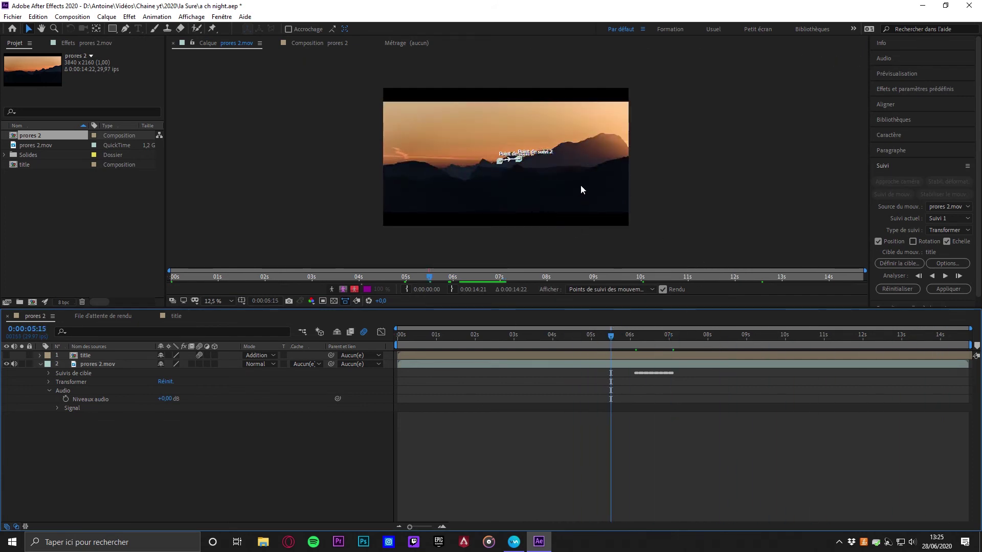
key(period)
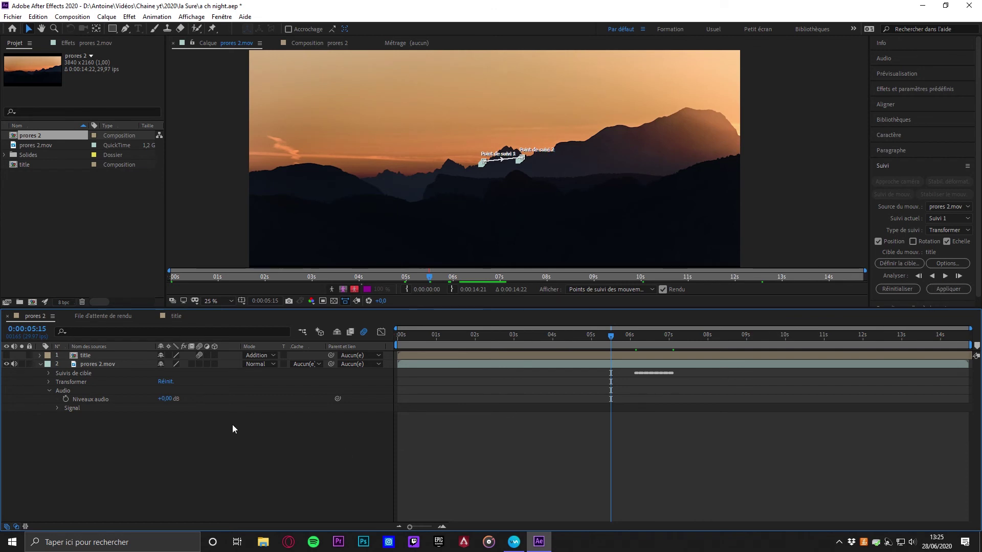
Step: Open the title composition, view its lettering at 0;00;04;26, and return to the prores 2 composition
click(98, 355)
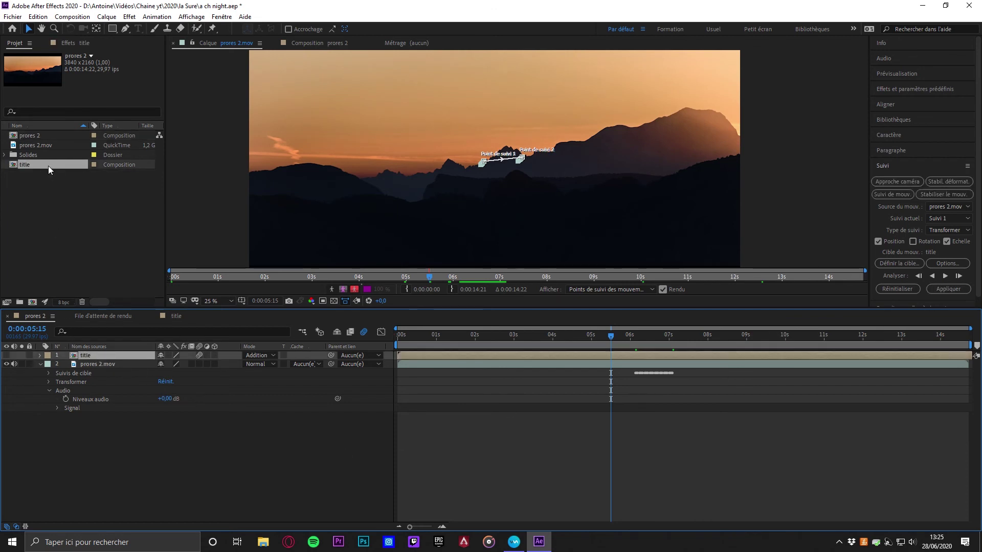
double_click(48, 166)
drag(440, 334, 741, 357)
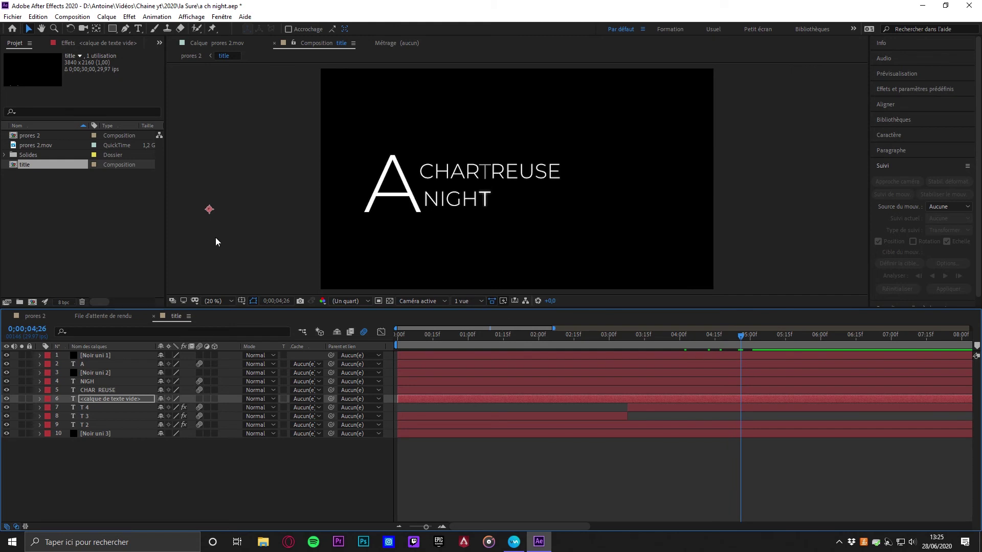
double_click(36, 134)
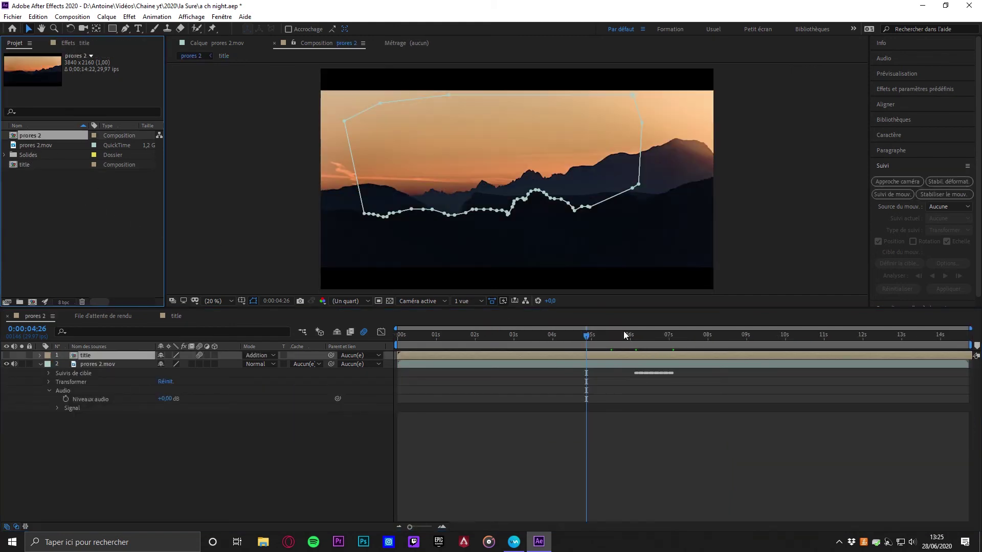
Step: Collapse the properties of prores 2.mov and make the title layer visible over the footage
drag(586, 336, 401, 339)
click(39, 363)
click(40, 356)
click(40, 355)
click(97, 364)
Step: Preview the prores 2 composition from 0:00:00:00 and stop at 0:00:05:21
mouse_move(400, 335)
mouse_down()
mouse_move(493, 340)
mouse_move(406, 350)
mouse_move(398, 342)
mouse_up()
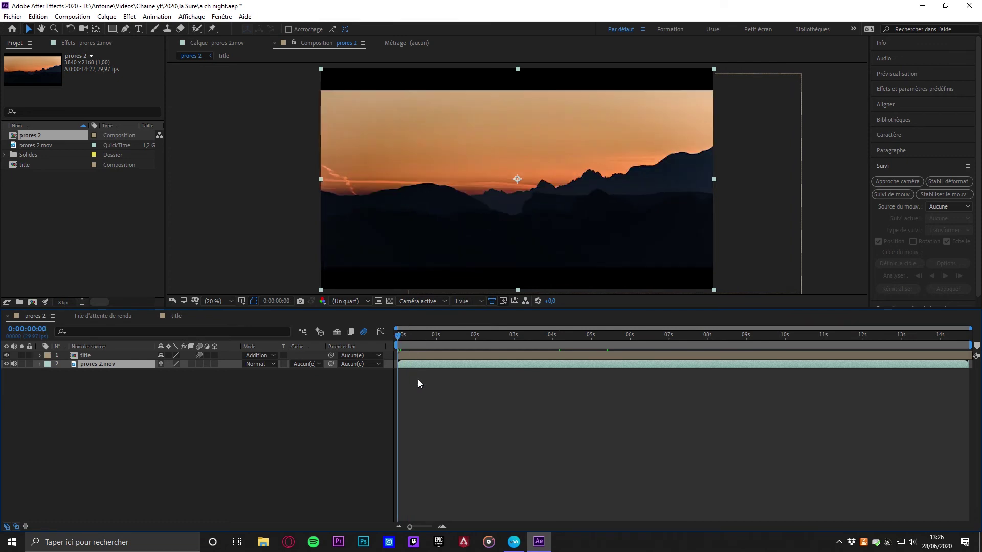
key(space)
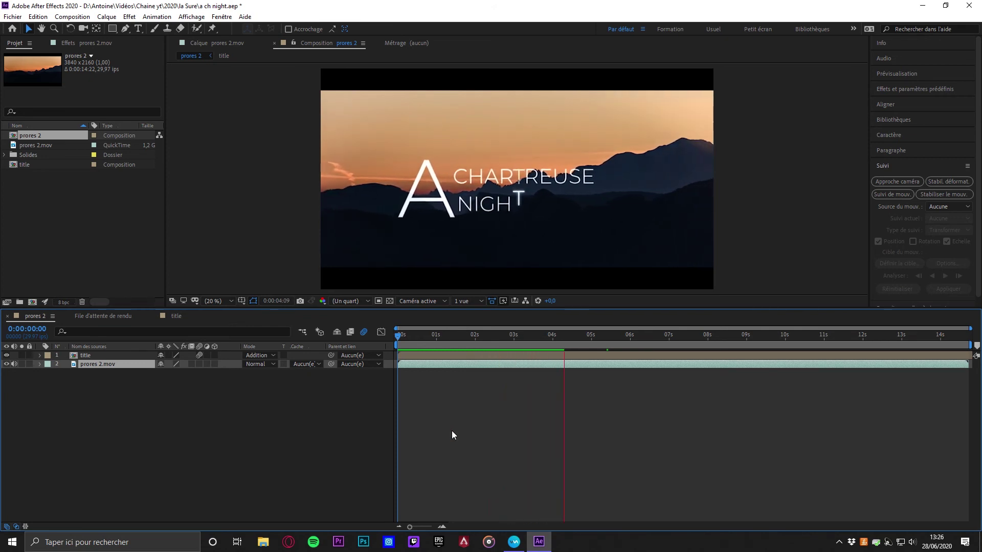
key(space)
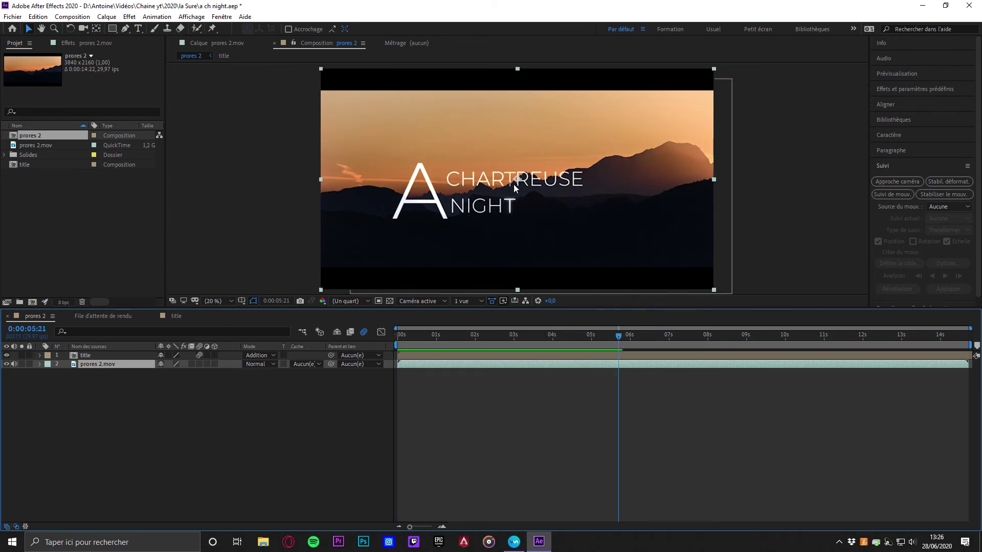
Step: Examine up close how the title's letters and glowing T blend with the mountain footage at 0:00:05:21
scroll(498, 220, up, 5)
scroll(498, 220, down, 2)
scroll(484, 250, up, 2)
scroll(483, 250, down, 3)
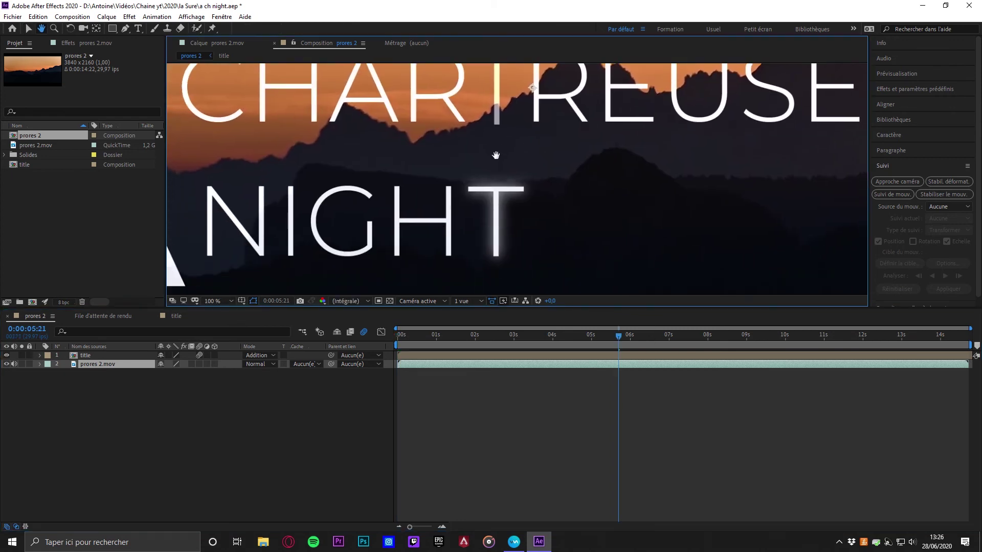
drag(400, 253, 627, 173)
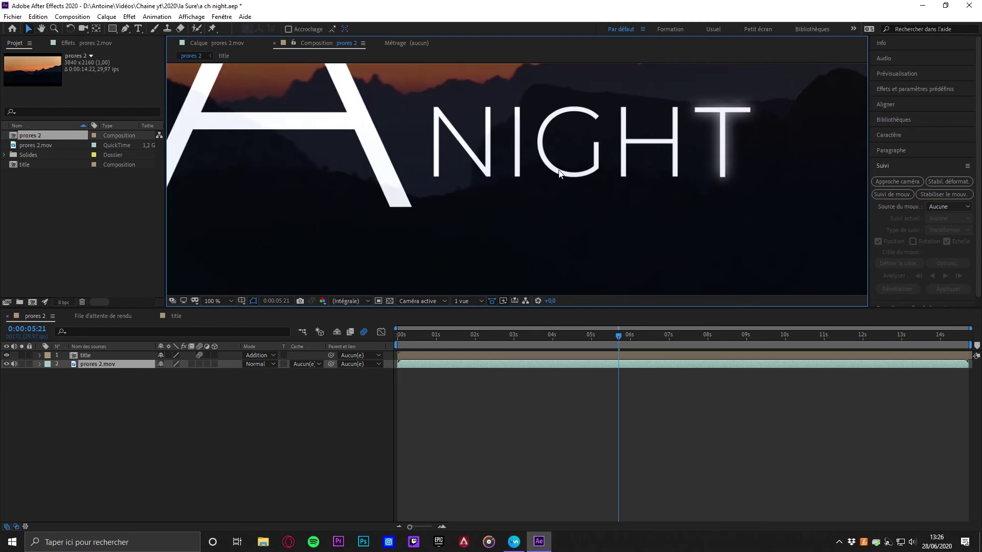
drag(204, 180, 391, 192)
scroll(486, 197, down, 3)
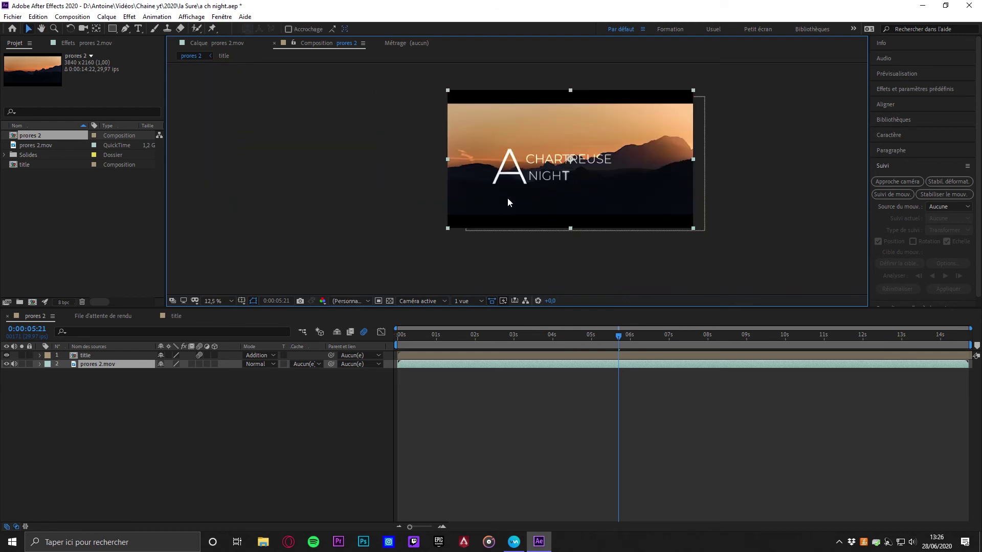
scroll(576, 193, up, 3)
scroll(491, 230, down, 1)
drag(491, 229, 472, 242)
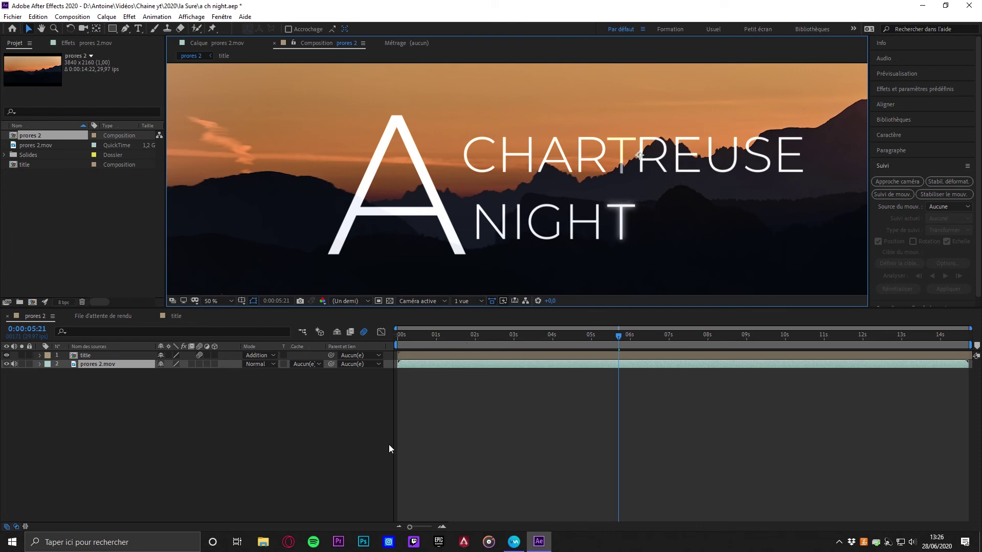
scroll(413, 210, down, 4)
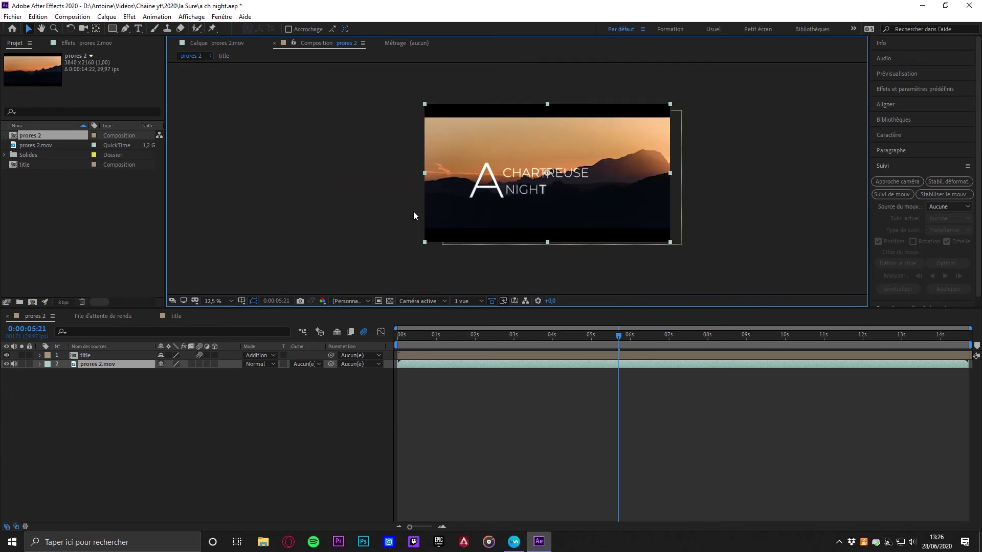
scroll(500, 177, up, 2)
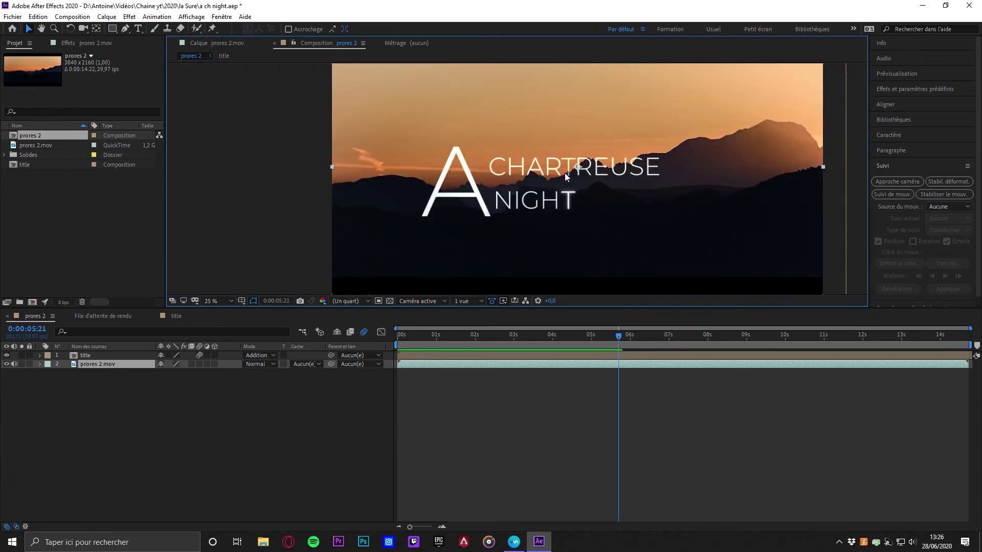
scroll(565, 173, up, 2)
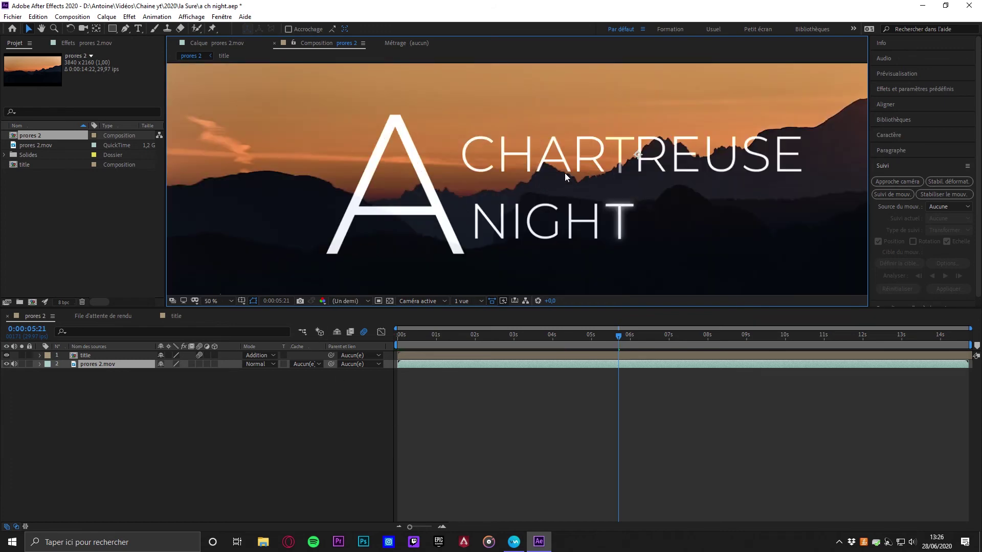
Step: Expand the title layer's mask and transform properties and select Masque 1 to examine its outline over the mountains
click(39, 355)
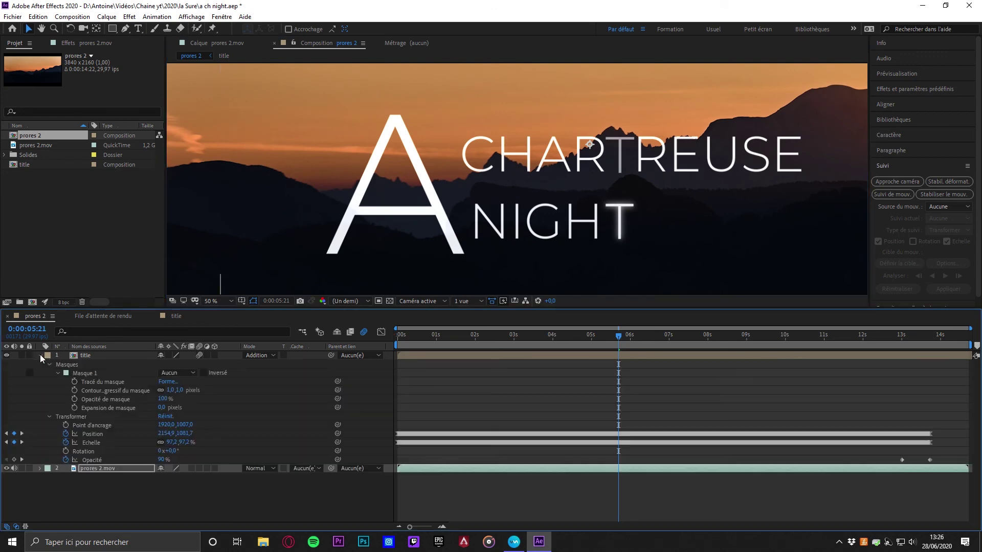
click(189, 372)
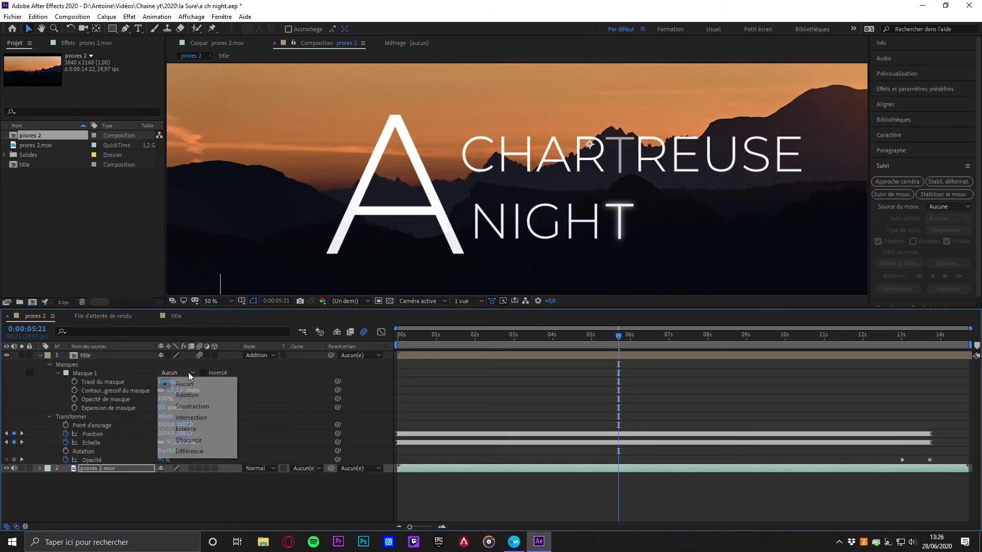
click(96, 373)
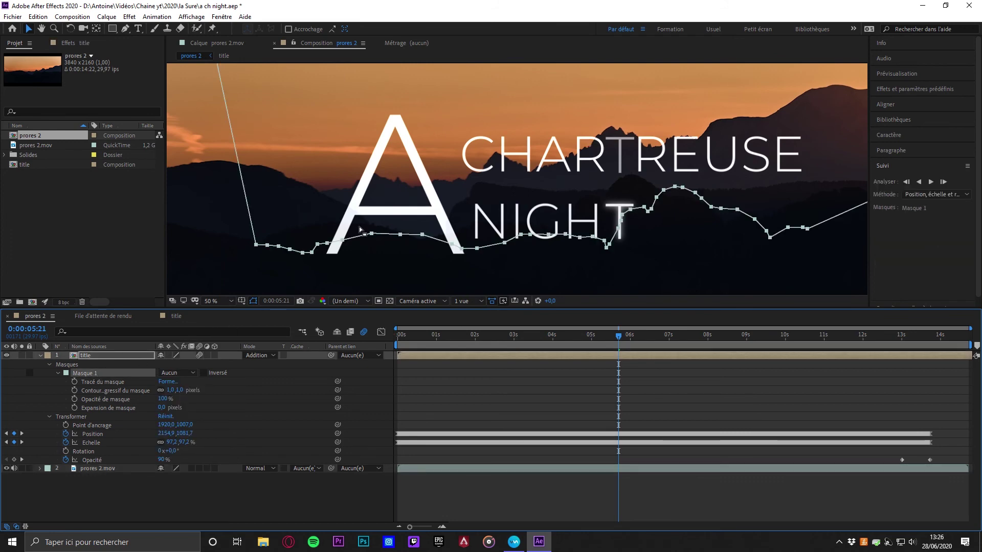
scroll(563, 240, down, 2)
key(h)
drag(631, 241, 632, 268)
key(v)
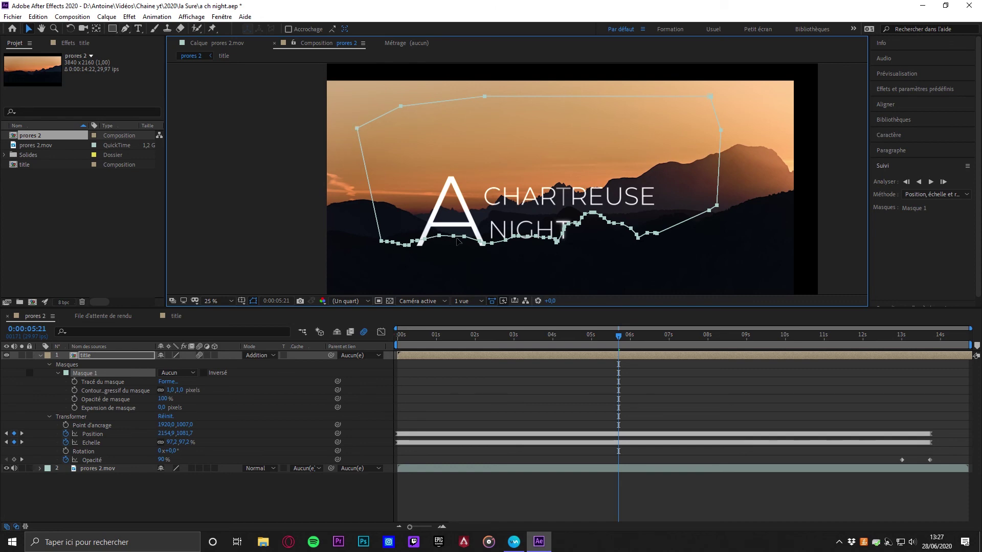
scroll(535, 262, up, 2)
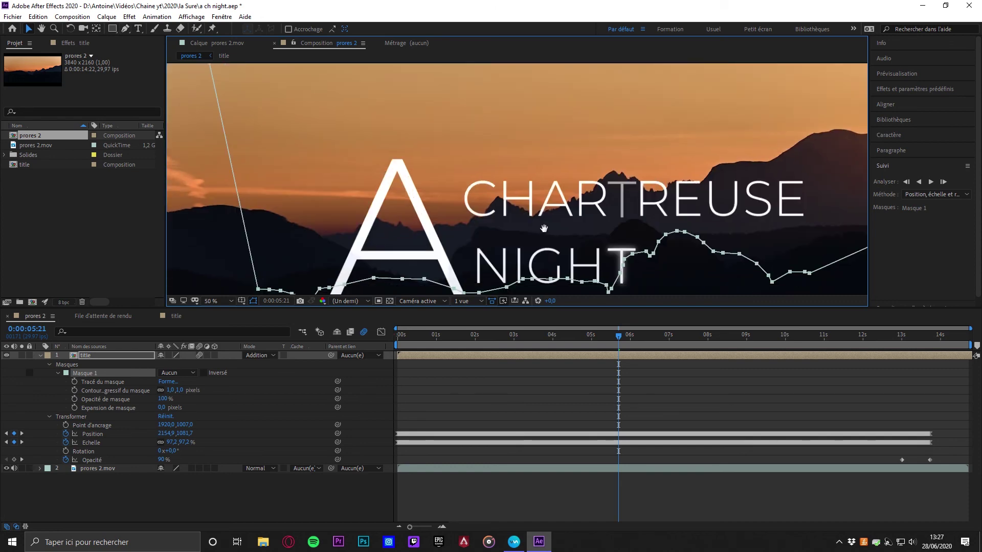
Step: Move the current time to 0:00:08:18 and set the title layer's Masque 1 mode to Addition
drag(614, 337, 655, 367)
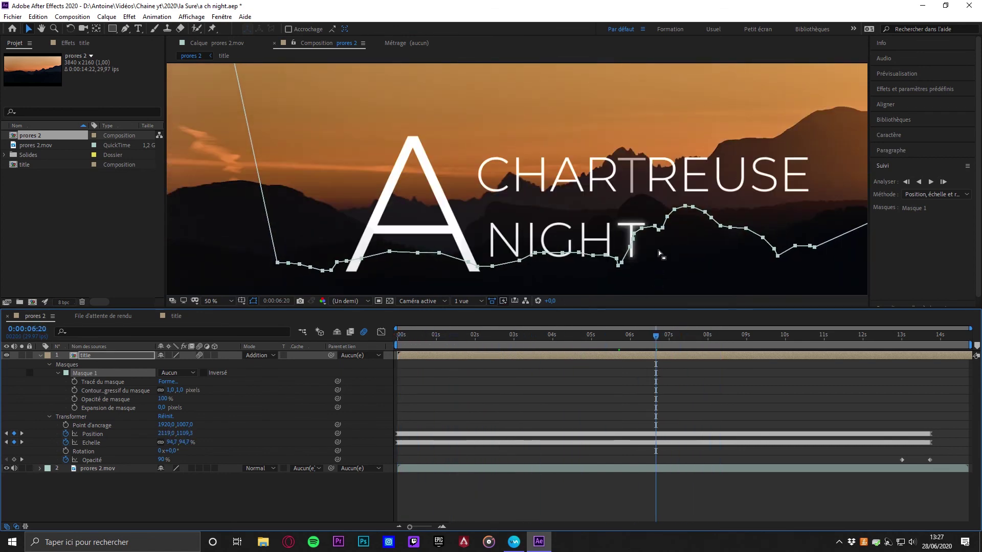
click(667, 354)
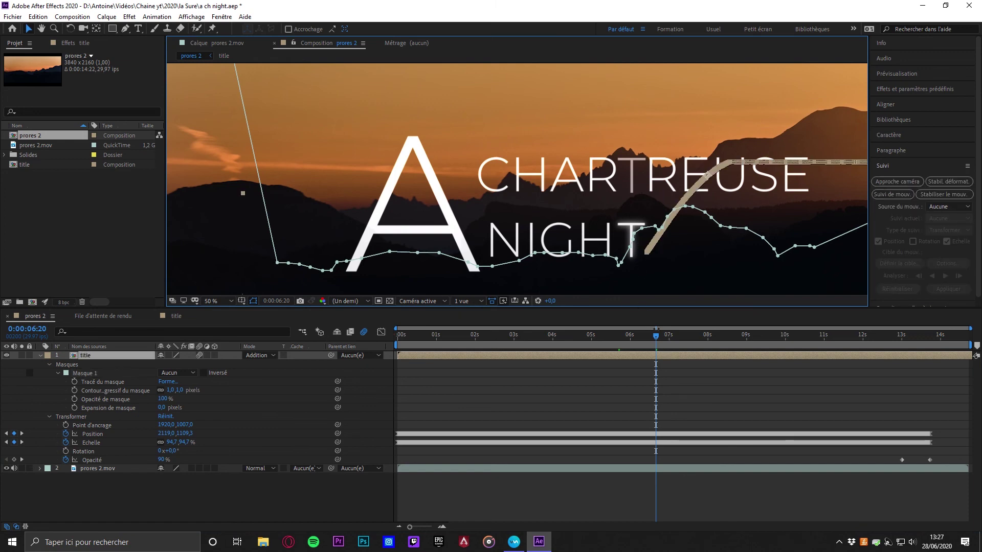
drag(655, 329, 731, 329)
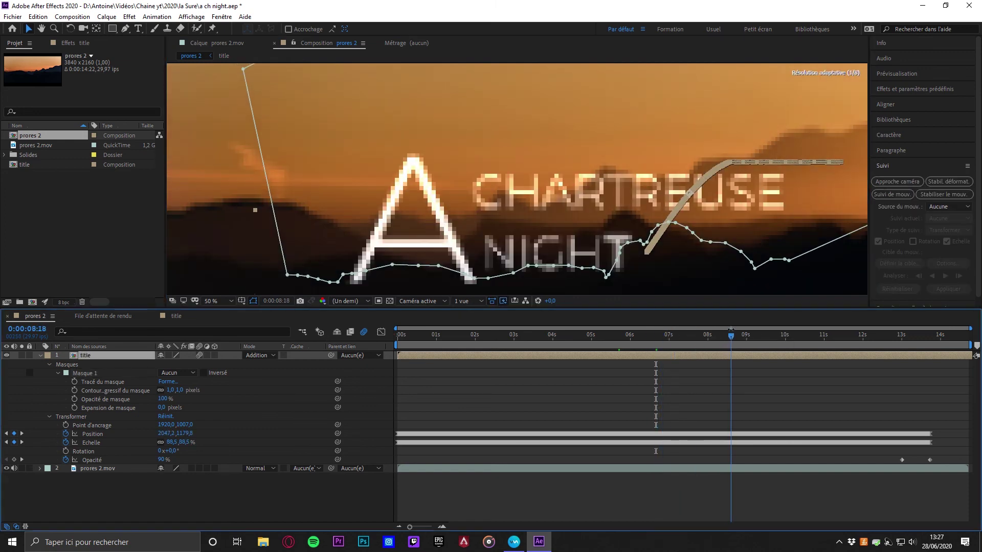
click(179, 373)
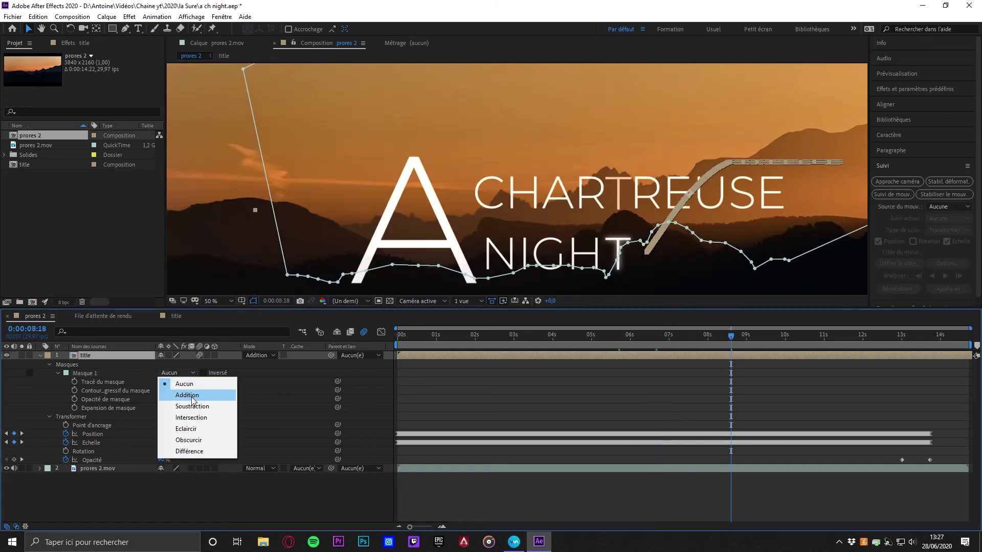
click(192, 397)
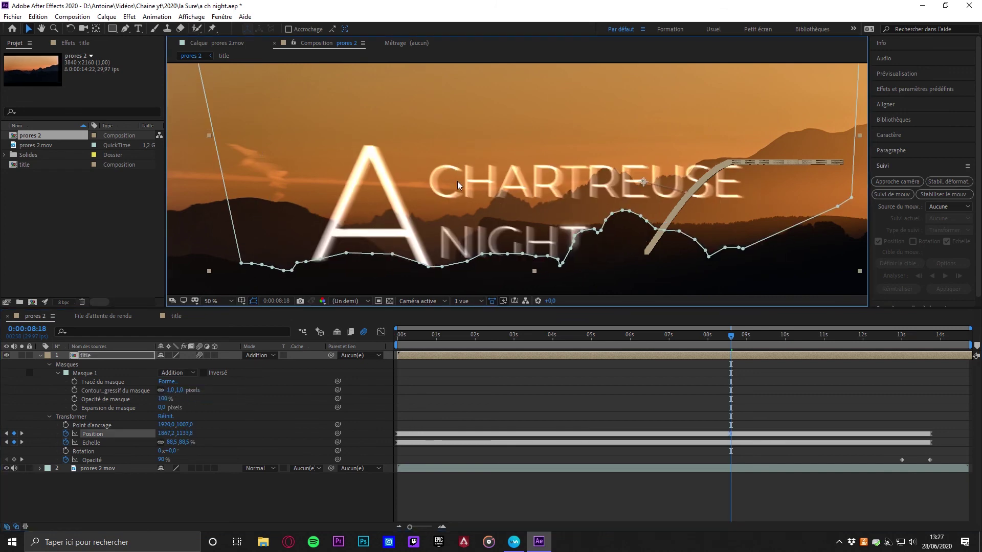
Step: Shift the masked title layer over the mountains to a position of about X 2047,2 and Y 1189,8
key(comma)
key(period)
key(comma)
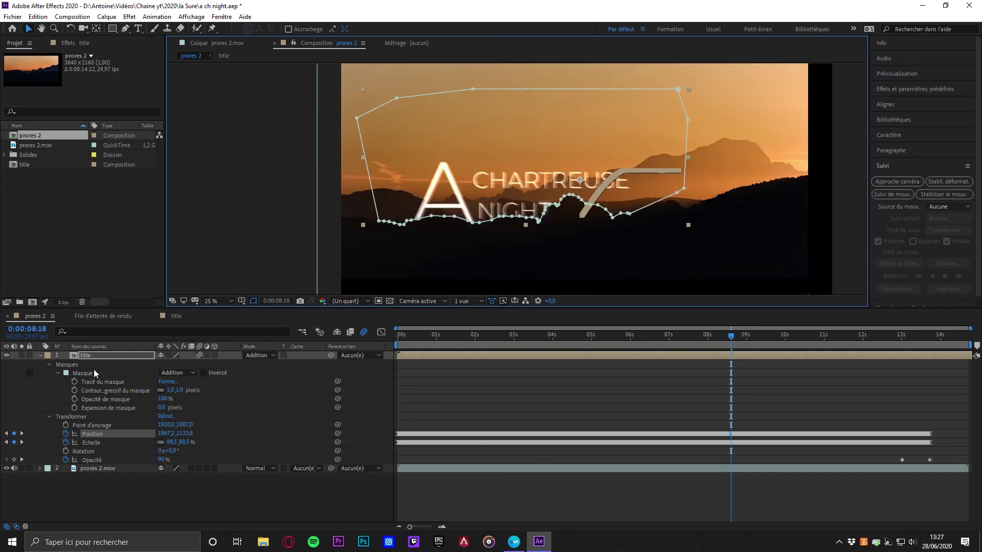
drag(474, 203, 498, 210)
key(period)
key(period)
key(comma)
key(comma)
key(period)
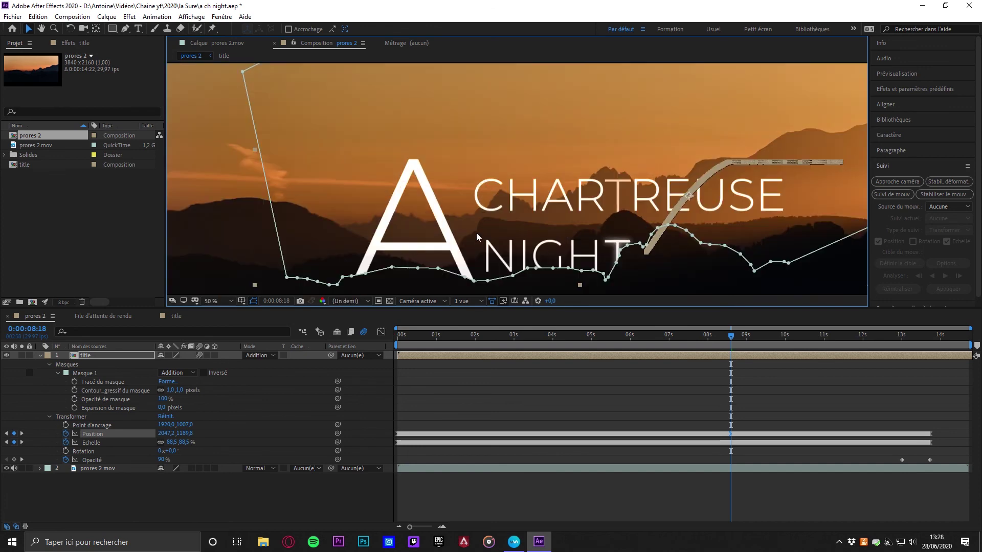
Step: Move the masked title layer over the footage to a position of about X 1873,2 and Y 1132,8
drag(476, 232, 469, 218)
key(period)
drag(399, 146, 335, 149)
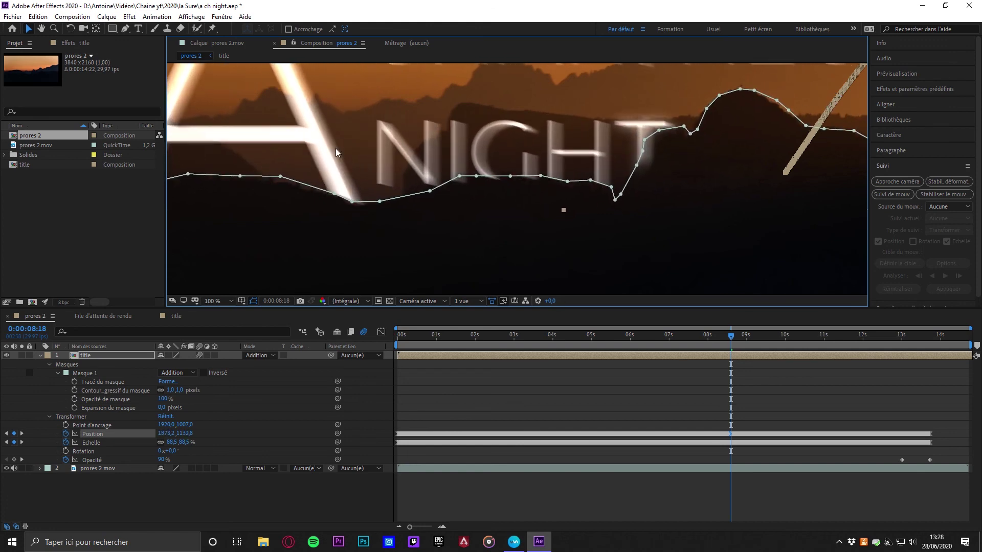
drag(526, 204, 553, 252)
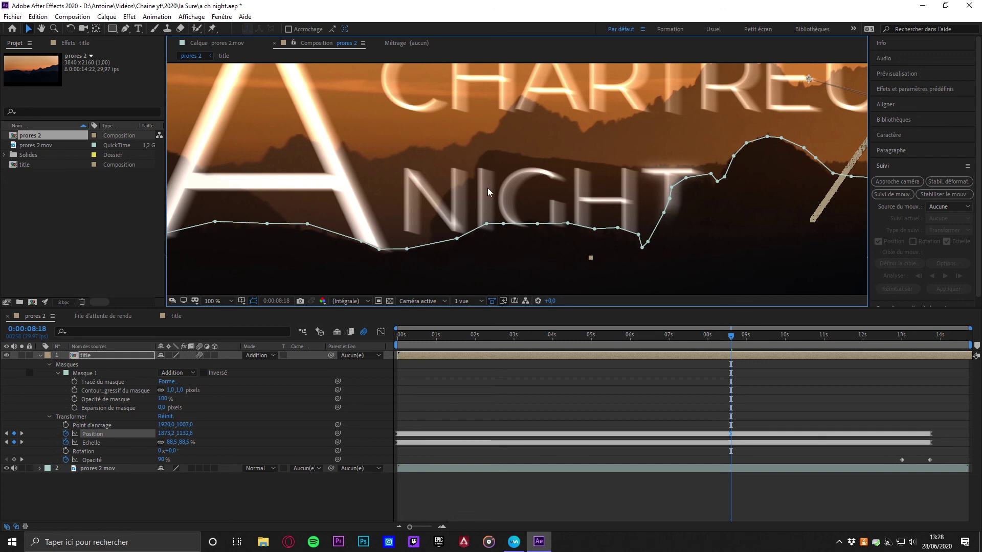
Step: Examine how the masked title's lower edge lines up with the mountain ridge at 0:00:08:18, both close up and in full view
key(comma)
key(comma)
key(comma)
key(comma)
drag(486, 185, 407, 203)
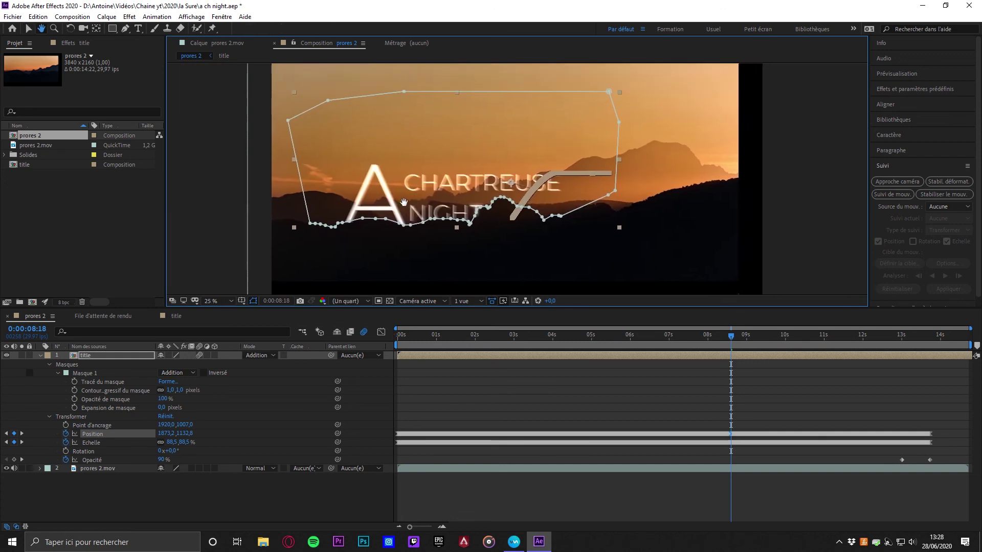
key(.)
drag(519, 207, 556, 185)
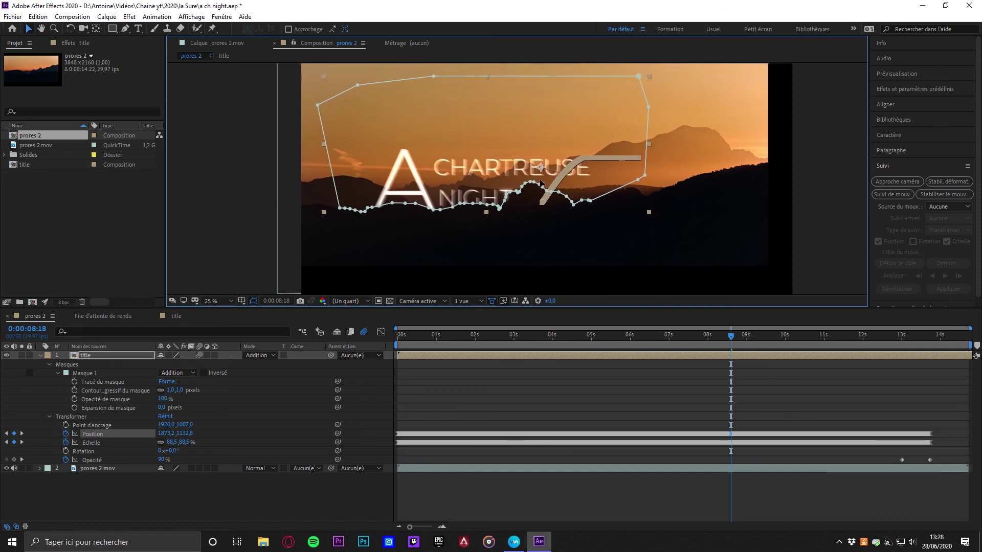
key(.)
key(.)
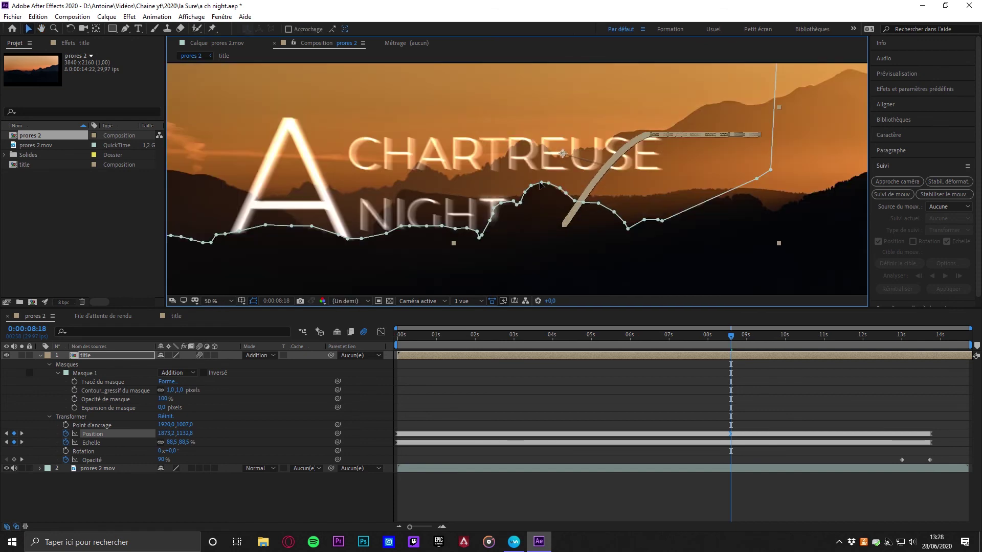